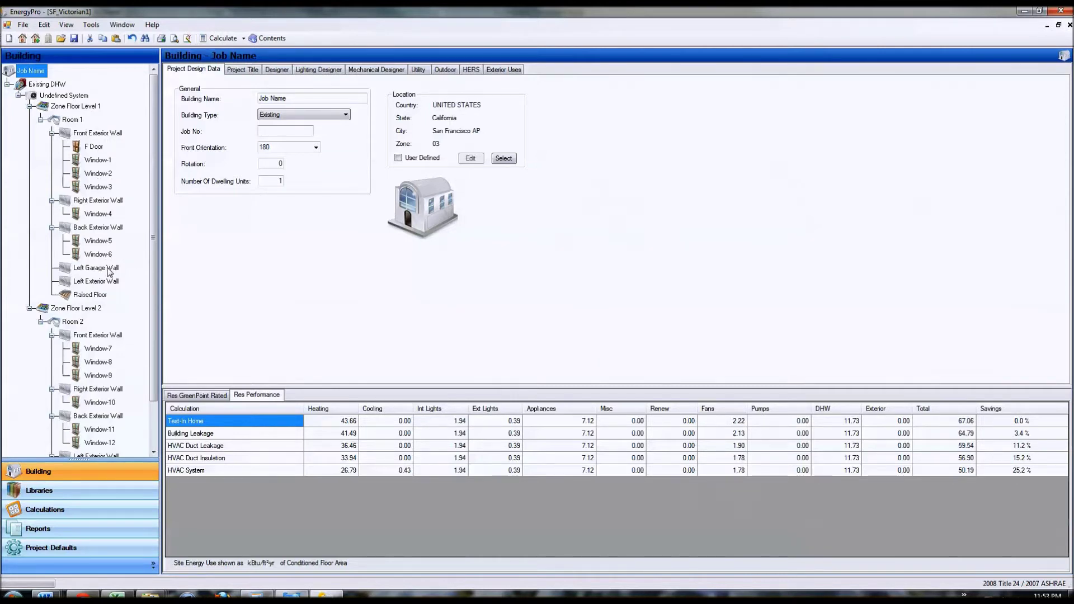
Step: Browse the wall assemblies for the level 1 Front Exterior Wall, sorted by name, and select R-0 Wall
{"action": "left_click", "coordinate": [98, 133]}
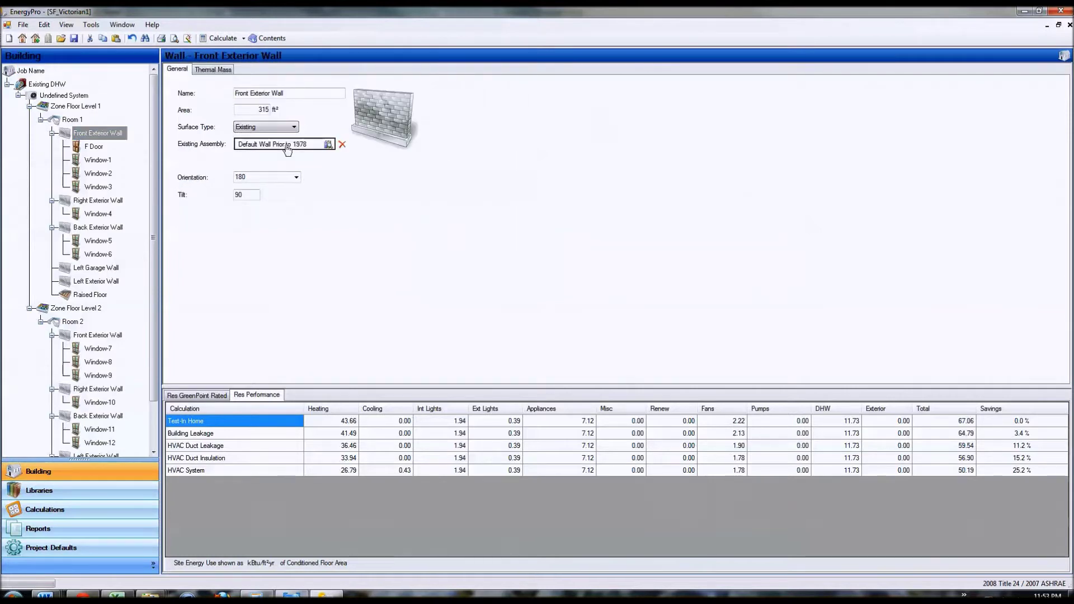
{"action": "left_click", "coordinate": [287, 144]}
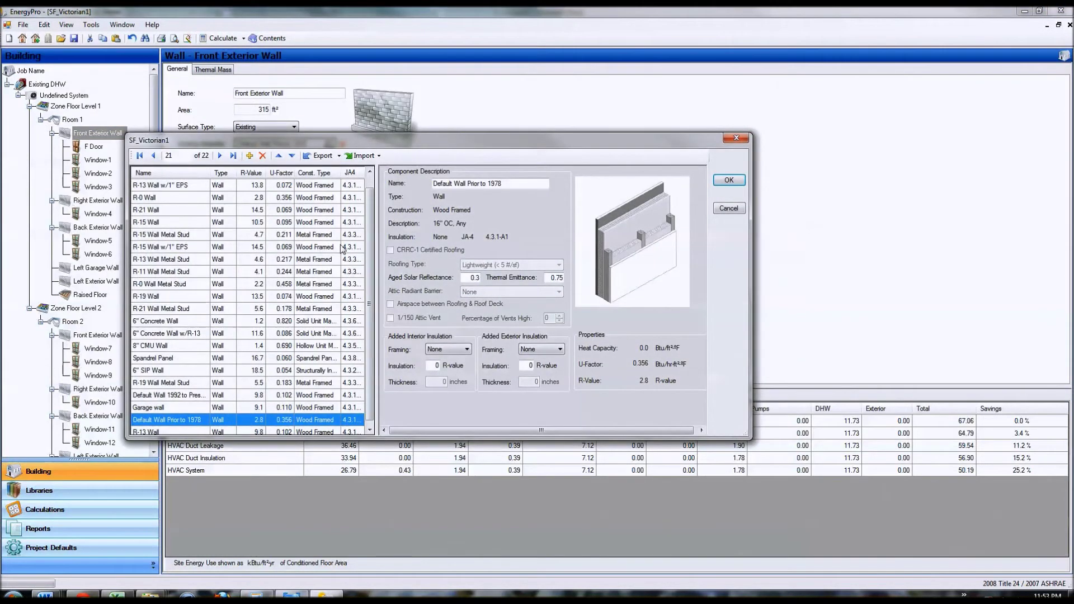
{"action": "scroll", "coordinate": [367, 252], "scroll_direction": "up", "scroll_amount": 1}
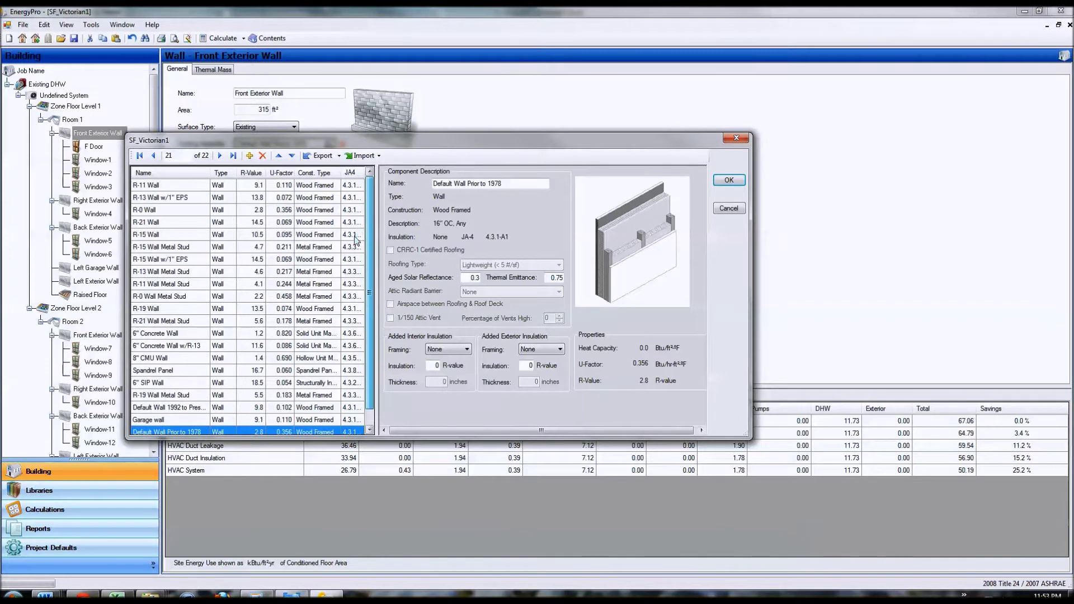
{"action": "left_click", "coordinate": [159, 174]}
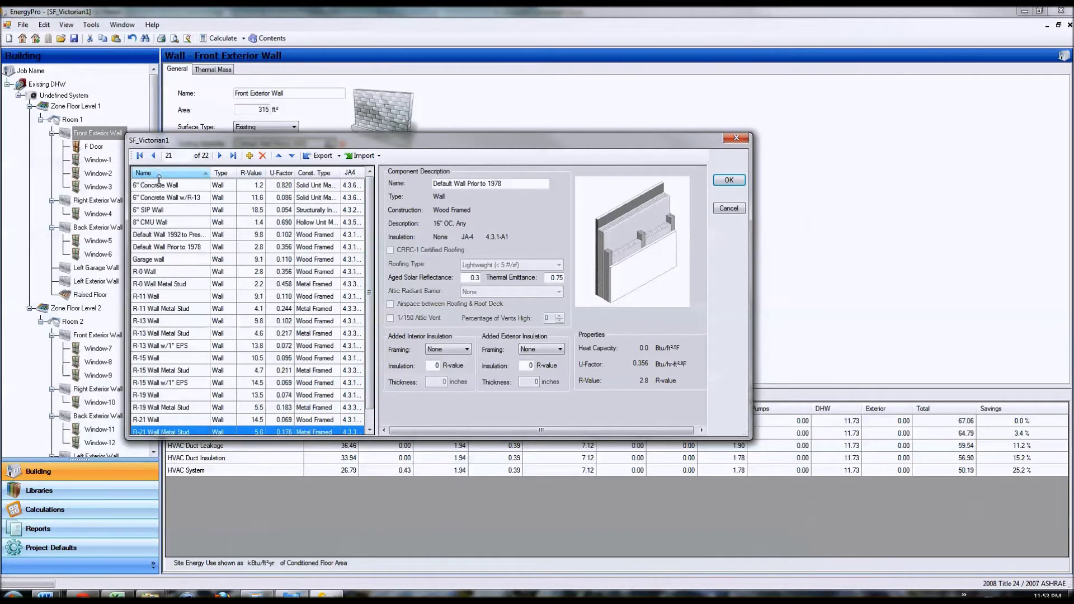
{"action": "left_click", "coordinate": [155, 275]}
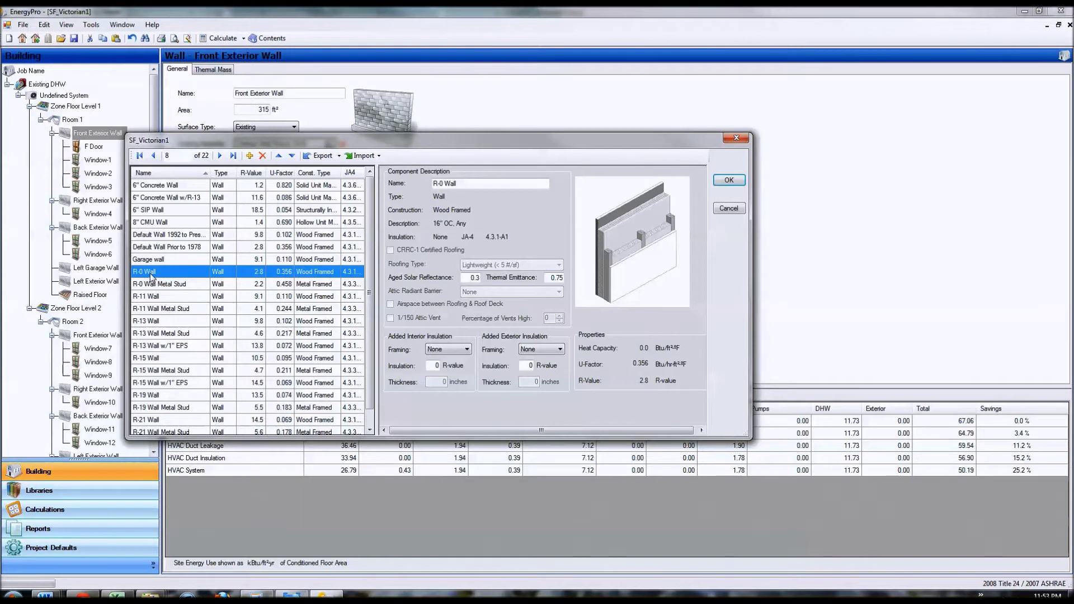
{"action": "left_click", "coordinate": [154, 301]}
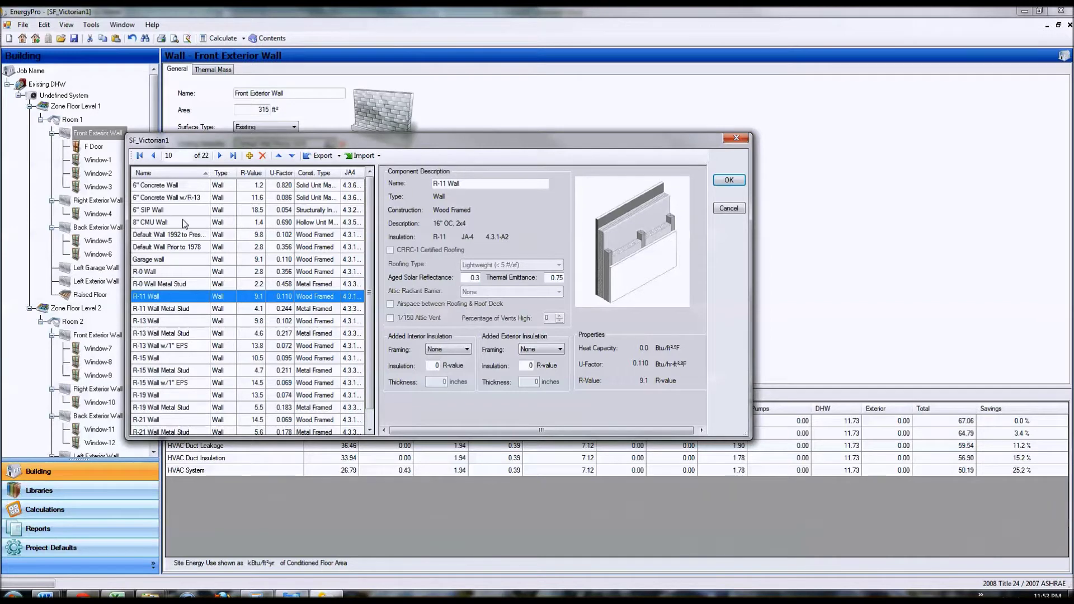
{"action": "left_click_drag", "start_coordinate": [313, 144], "coordinate": [321, 120]}
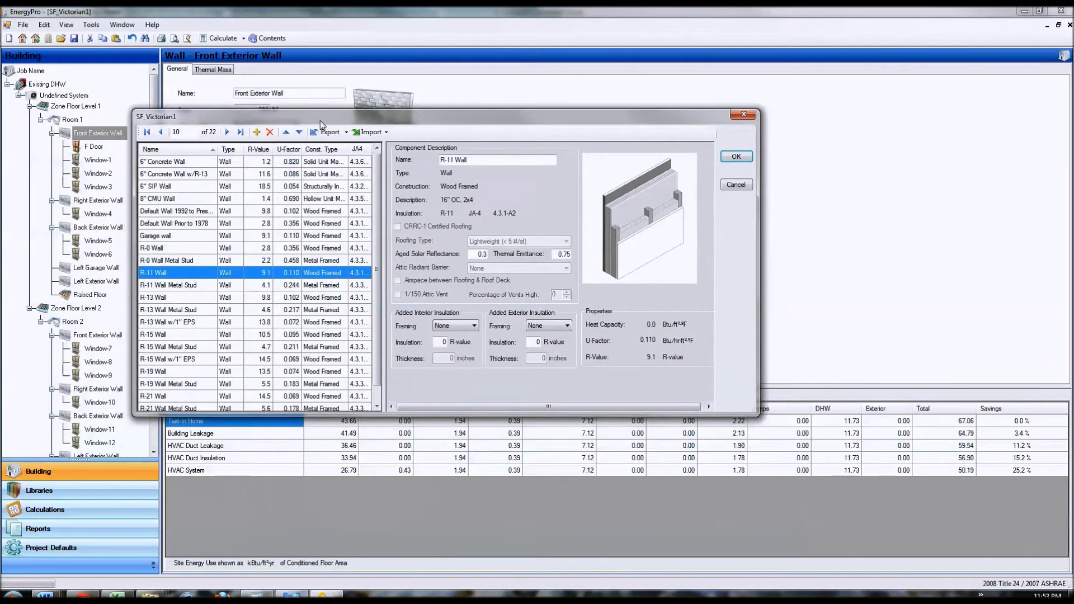
{"action": "left_click", "coordinate": [179, 249]}
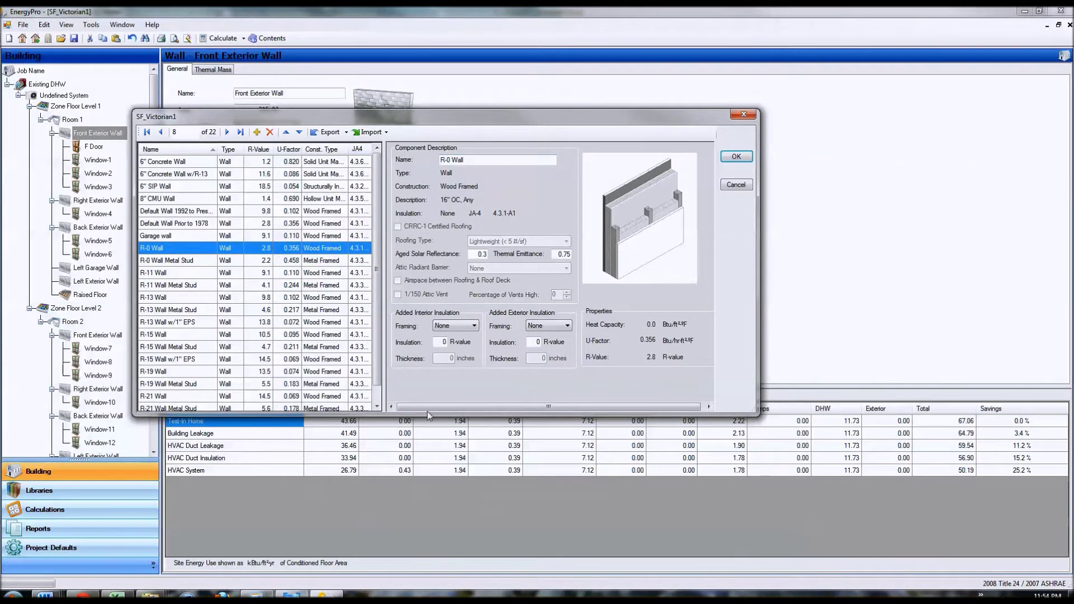
{"action": "left_click_drag", "start_coordinate": [454, 116], "coordinate": [505, 126]}
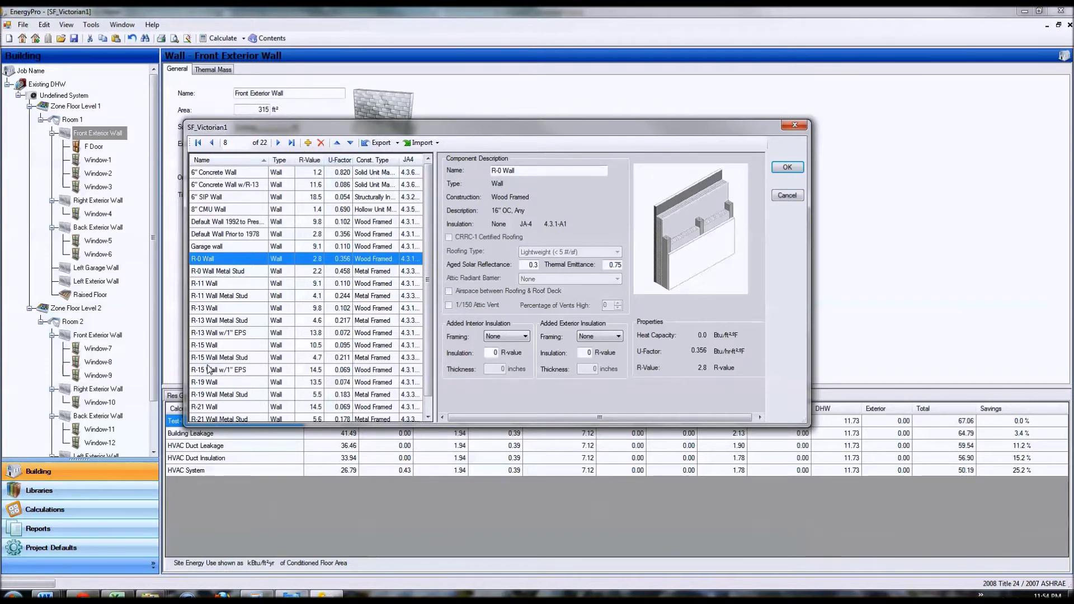
Step: Add a copy of the R-0 Wall assembly and rename it R-5 Wall
{"action": "left_click", "coordinate": [308, 143]}
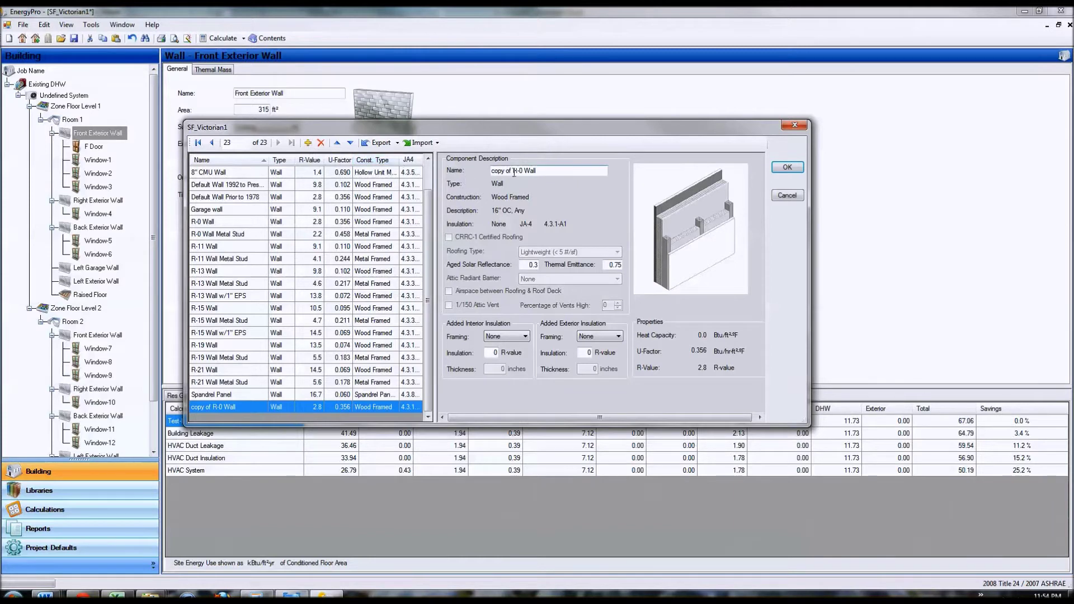
{"action": "left_click_drag", "start_coordinate": [518, 173], "coordinate": [442, 174]}
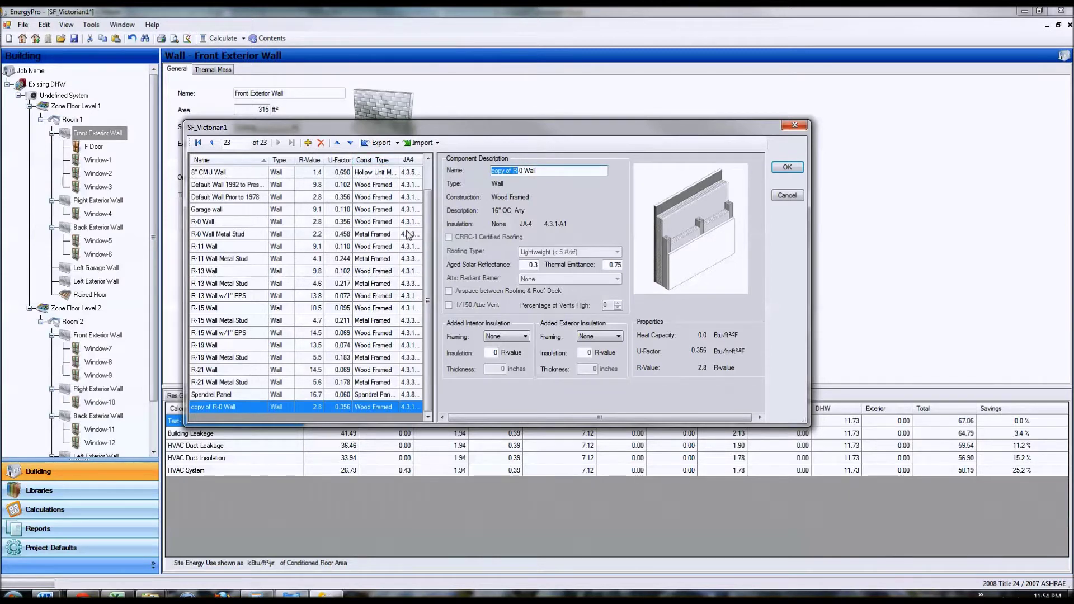
{"action": "key", "text": "Delete"}
{"action": "key", "text": "BackSpace"}
{"action": "type", "text": "5"}
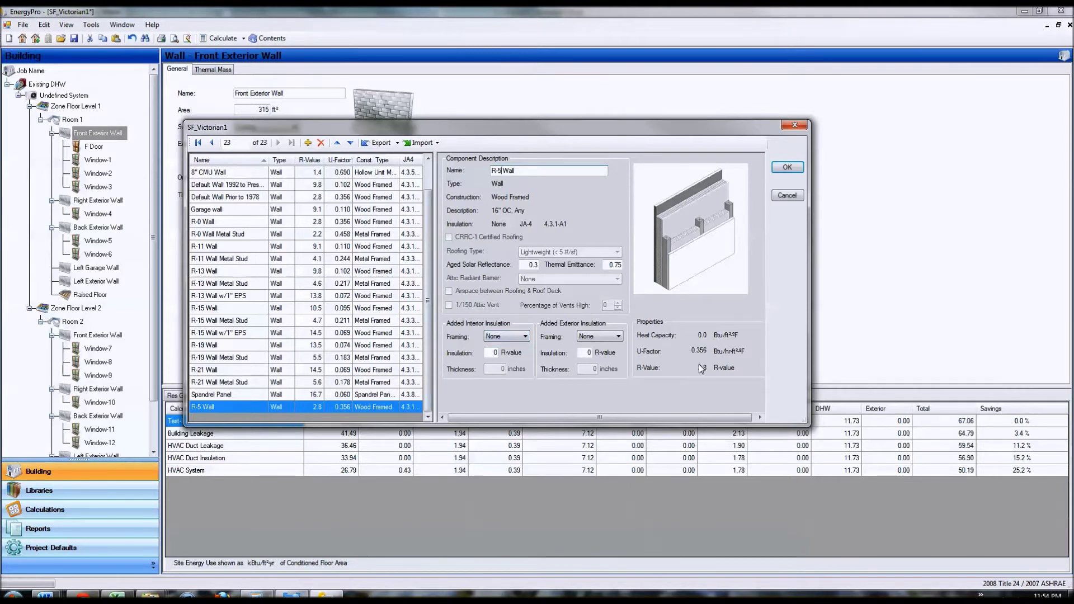
Step: Set the R-5 Wall's added interior insulation to R-value 2.2 and assign the assembly to the Front Exterior Wall
{"action": "left_click", "coordinate": [493, 352]}
{"action": "type", "text": "2"}
{"action": "type", "text": ".2"}
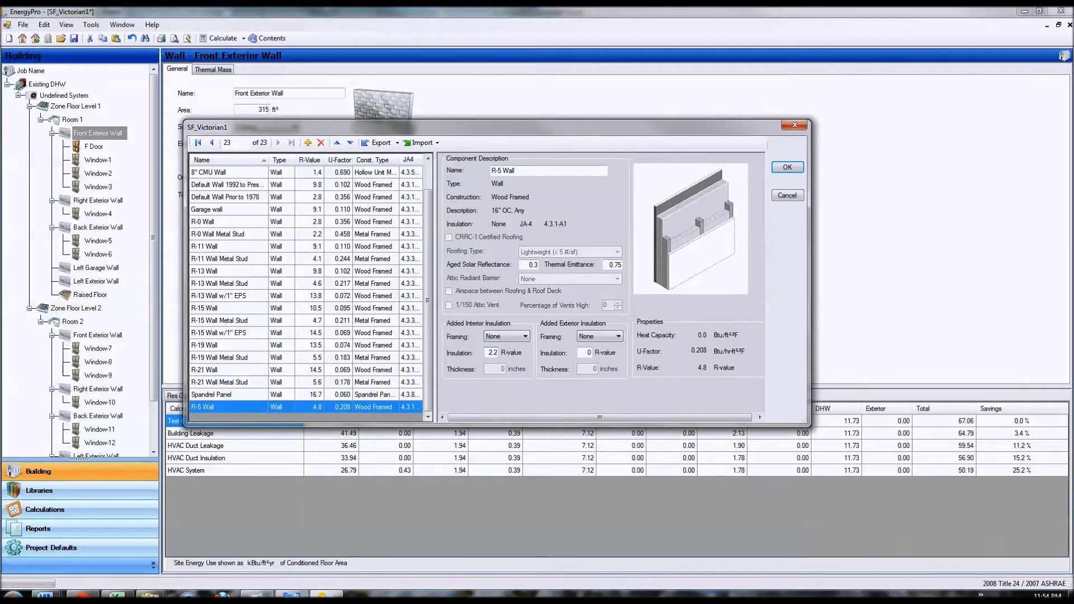
{"action": "left_click", "coordinate": [586, 354]}
{"action": "left_click", "coordinate": [794, 167]}
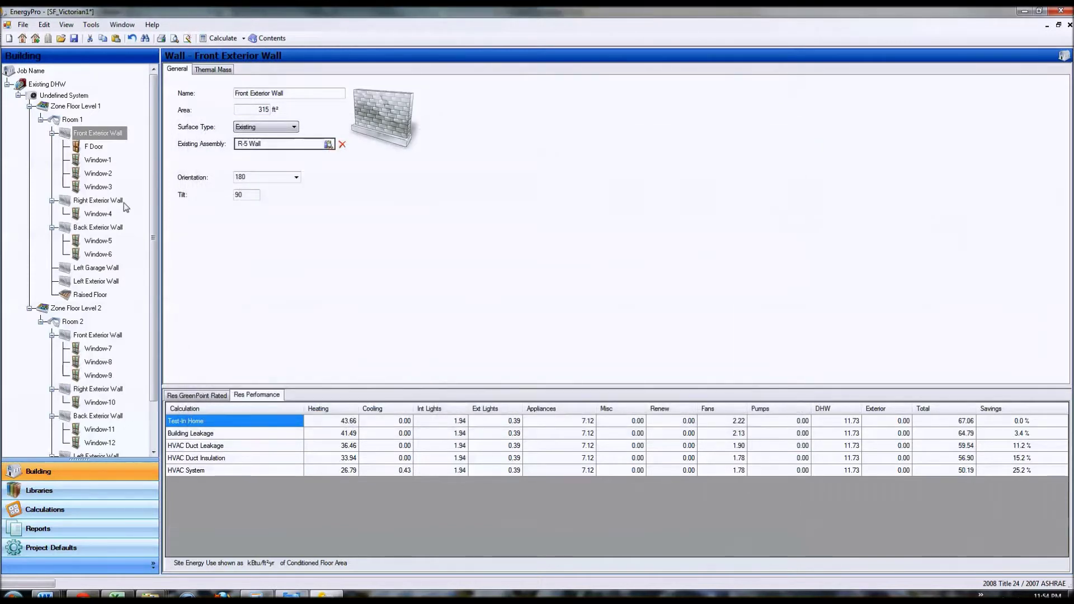
Step: Change the existing assembly of the level 1 Right Exterior Wall to R-5 Wall
{"action": "left_click", "coordinate": [122, 203]}
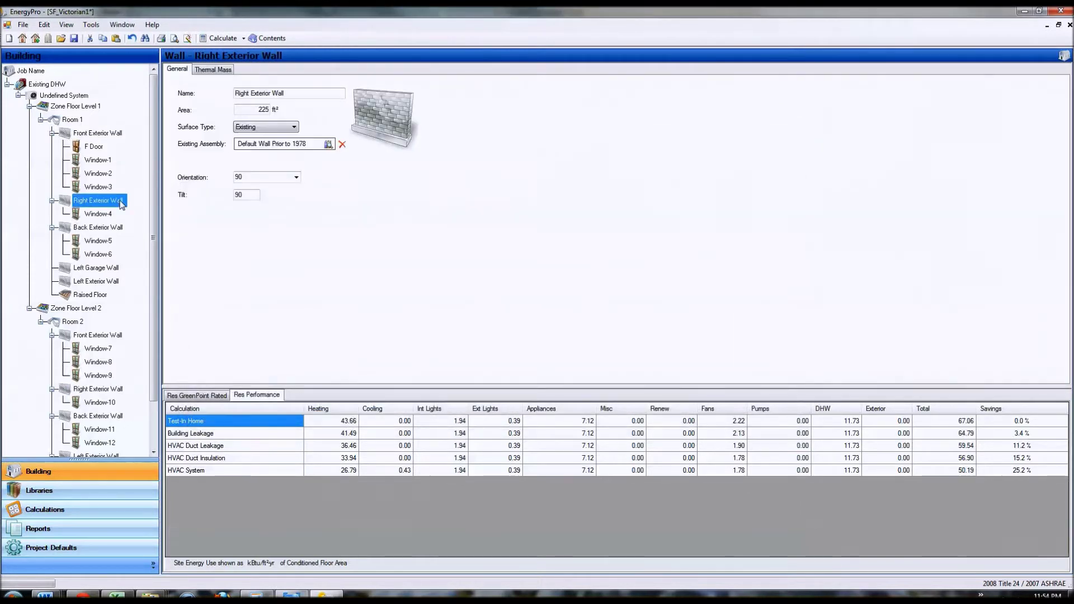
{"action": "double_click", "coordinate": [268, 146]}
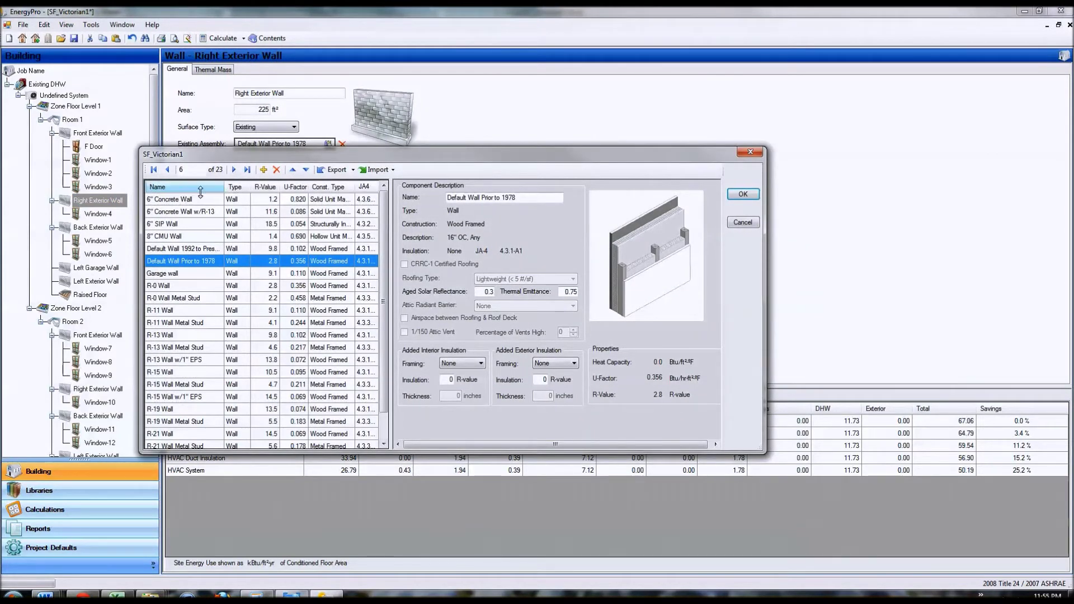
{"action": "left_click", "coordinate": [189, 385]}
{"action": "scroll", "coordinate": [190, 389], "scroll_direction": "down", "scroll_amount": 1}
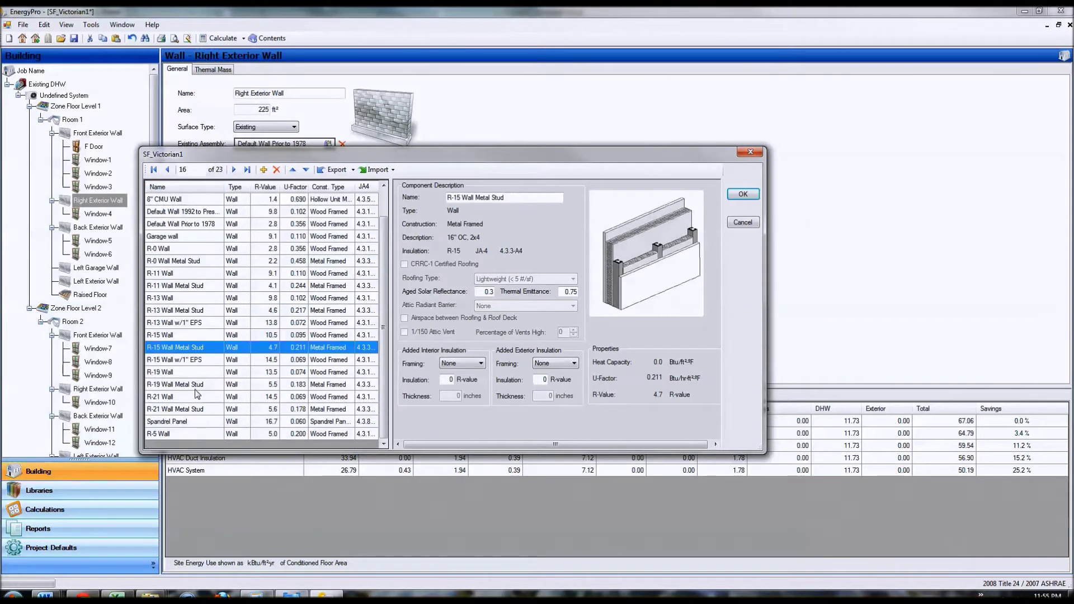
{"action": "left_click", "coordinate": [176, 191]}
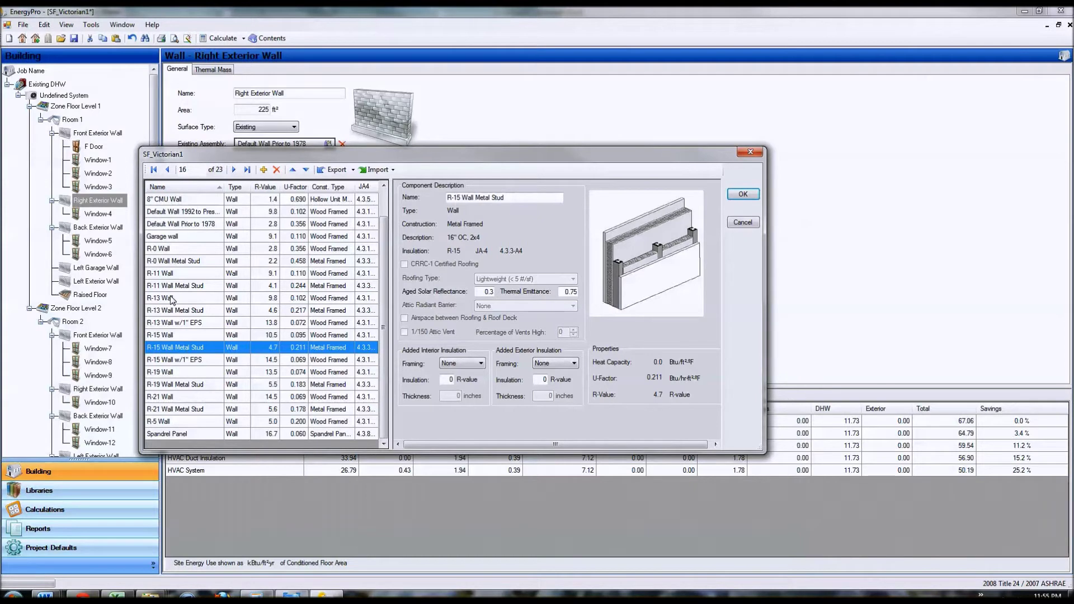
{"action": "left_click", "coordinate": [177, 422]}
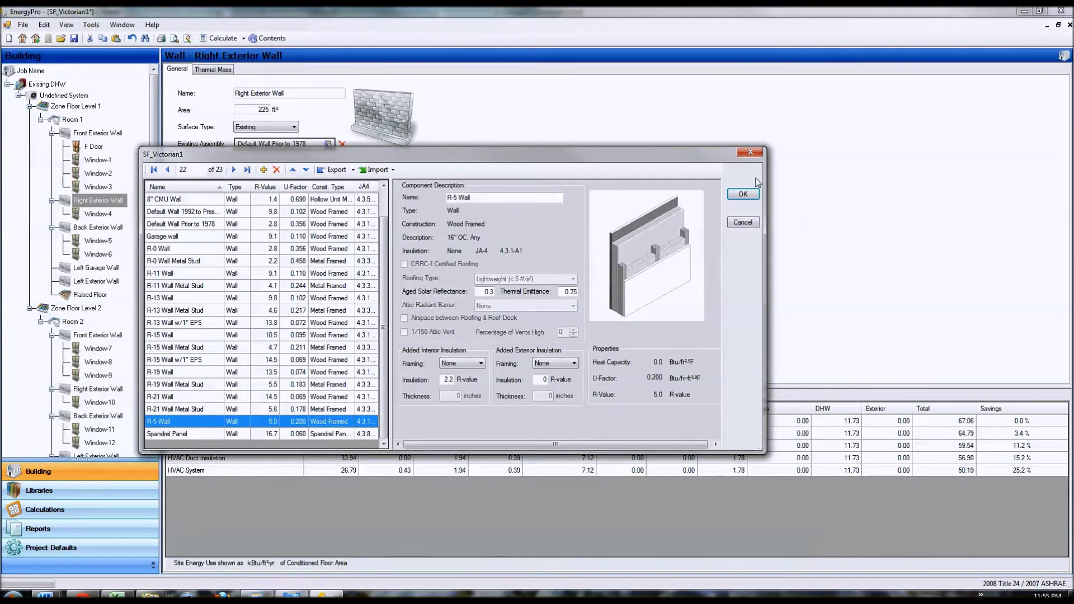
{"action": "left_click", "coordinate": [744, 194]}
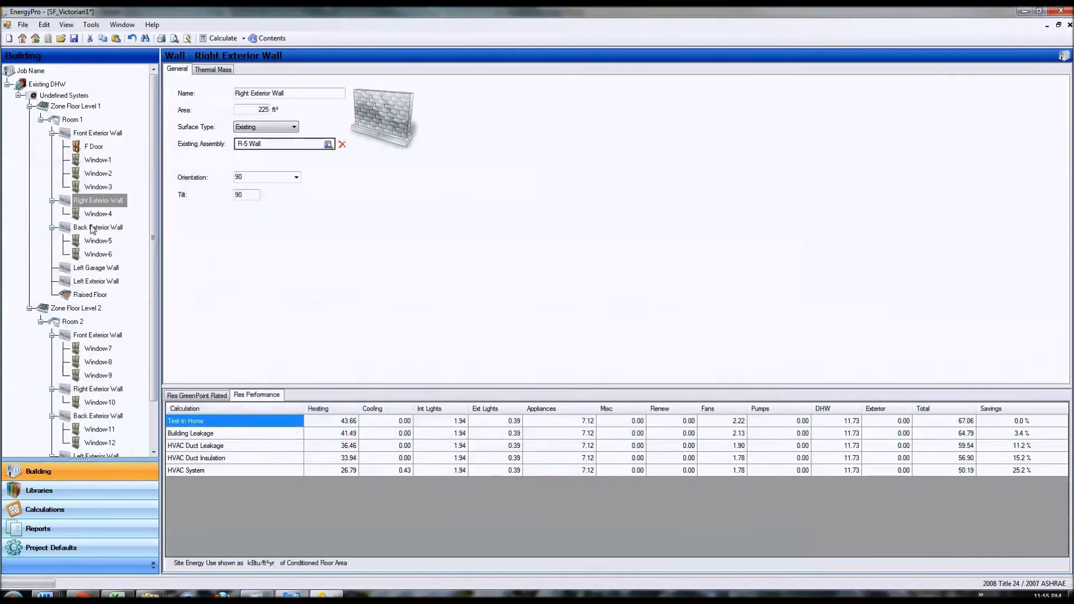
Step: Assign R-0 Floor Crawlspace to the Raised Floor, with its added interior insulation set to R-value 4.7
{"action": "left_click", "coordinate": [90, 296]}
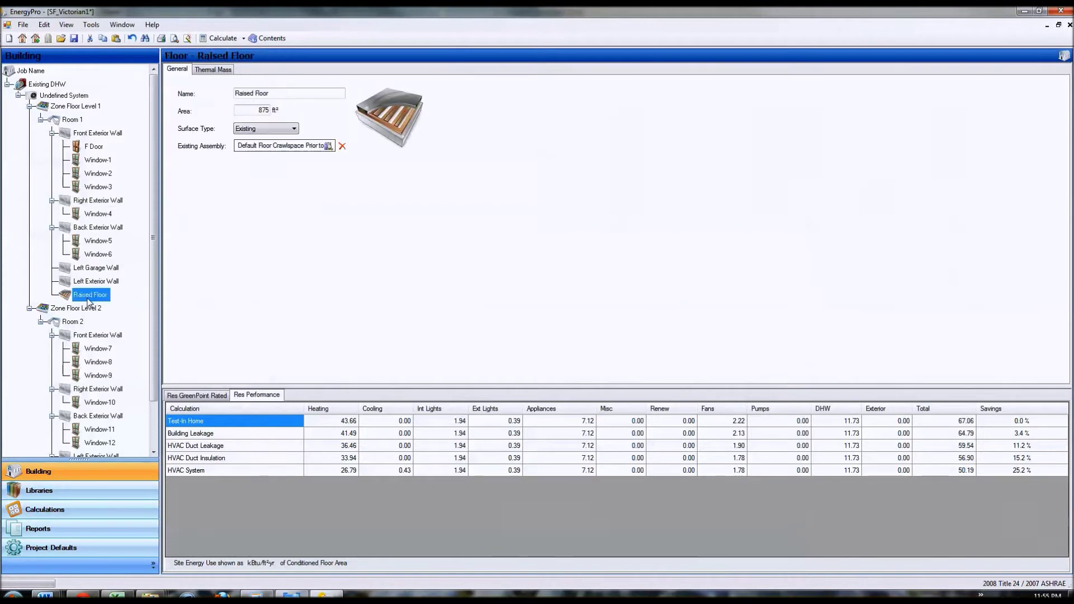
{"action": "left_click", "coordinate": [261, 146]}
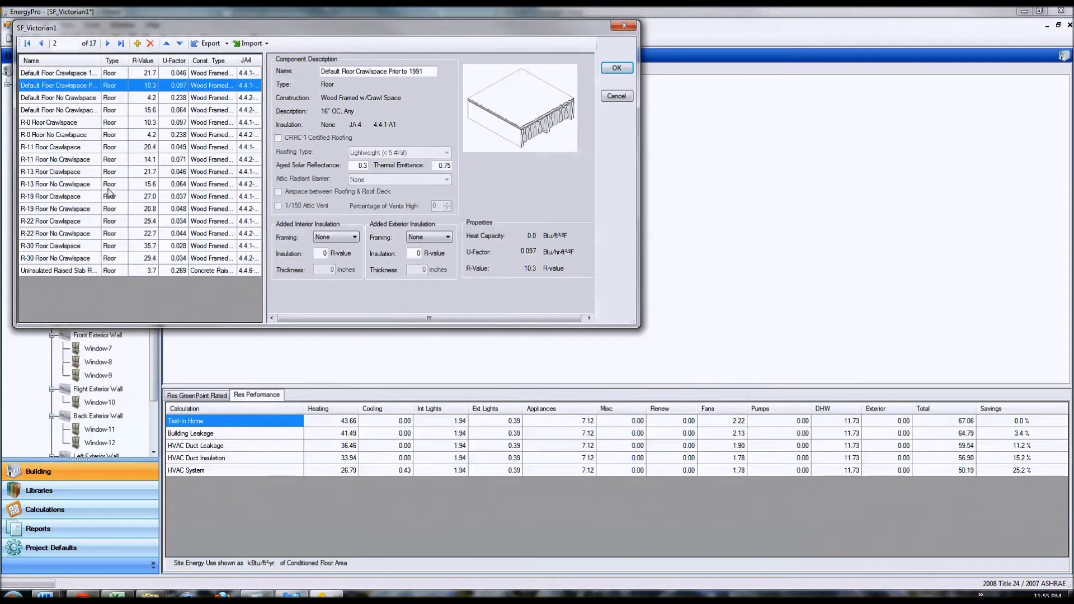
{"action": "left_click", "coordinate": [64, 177]}
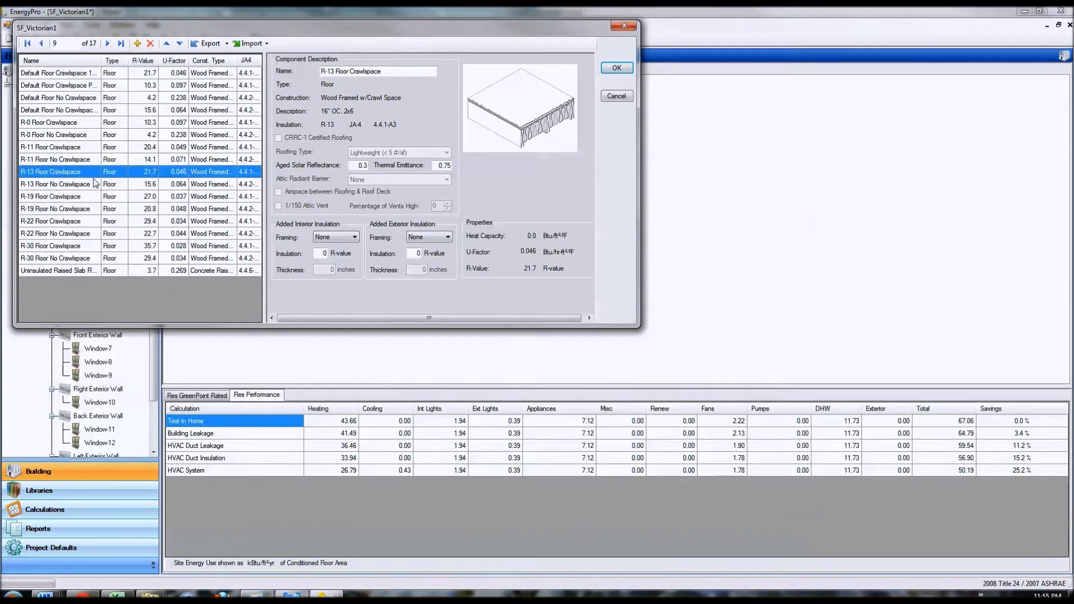
{"action": "left_click", "coordinate": [64, 123]}
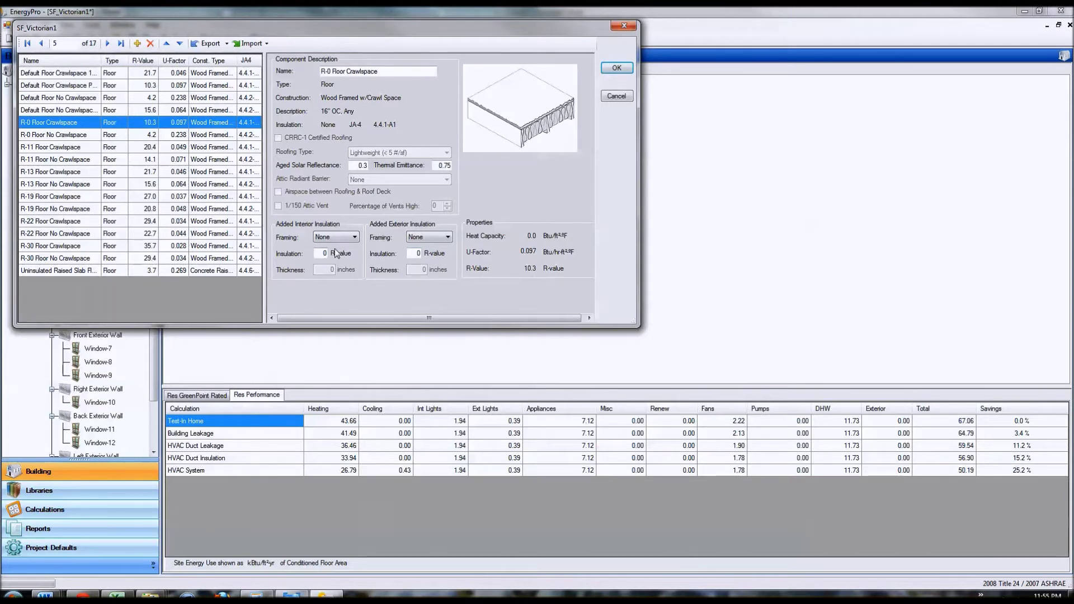
{"action": "type", "text": "4.7"}
{"action": "left_click", "coordinate": [617, 67]}
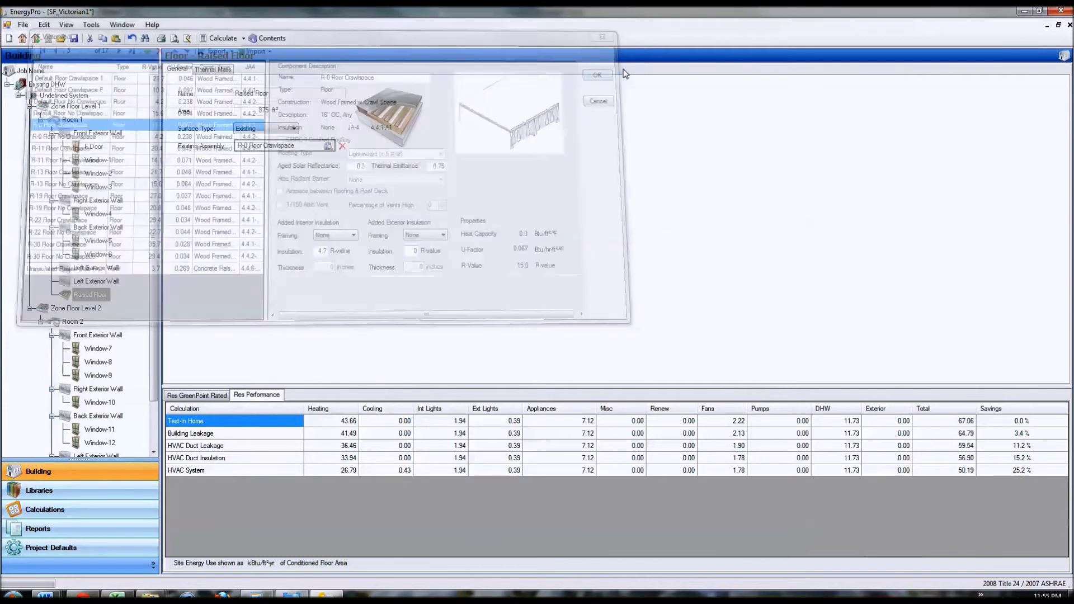
Step: Assign the R-0 Roof Attic assembly to the Roof and adjust the assembly's added interior insulation R-value
{"action": "left_click_drag", "start_coordinate": [154, 371], "coordinate": [154, 418]}
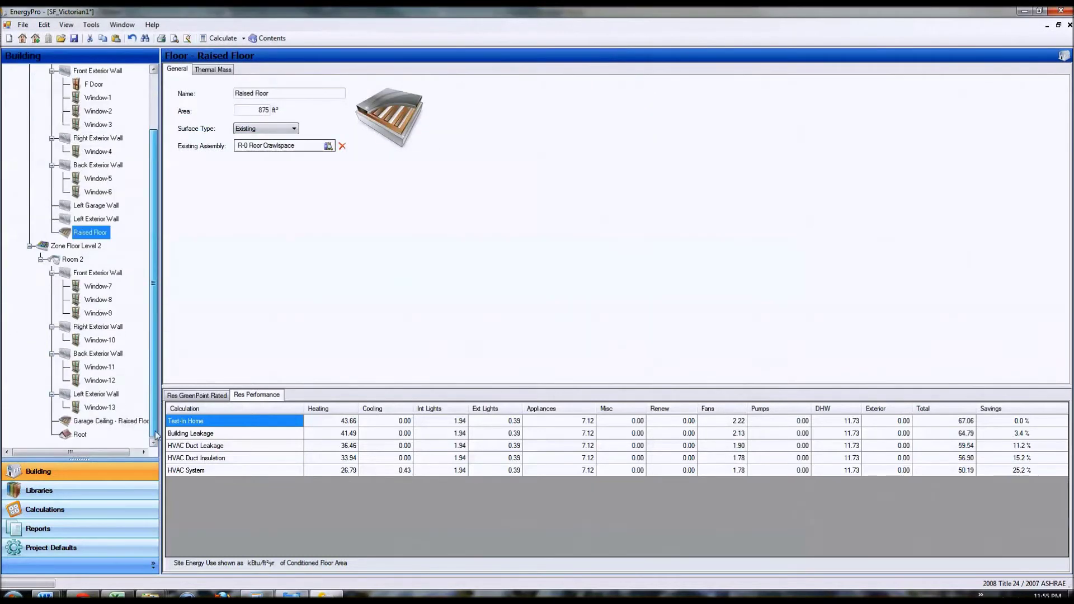
{"action": "left_click", "coordinate": [64, 437]}
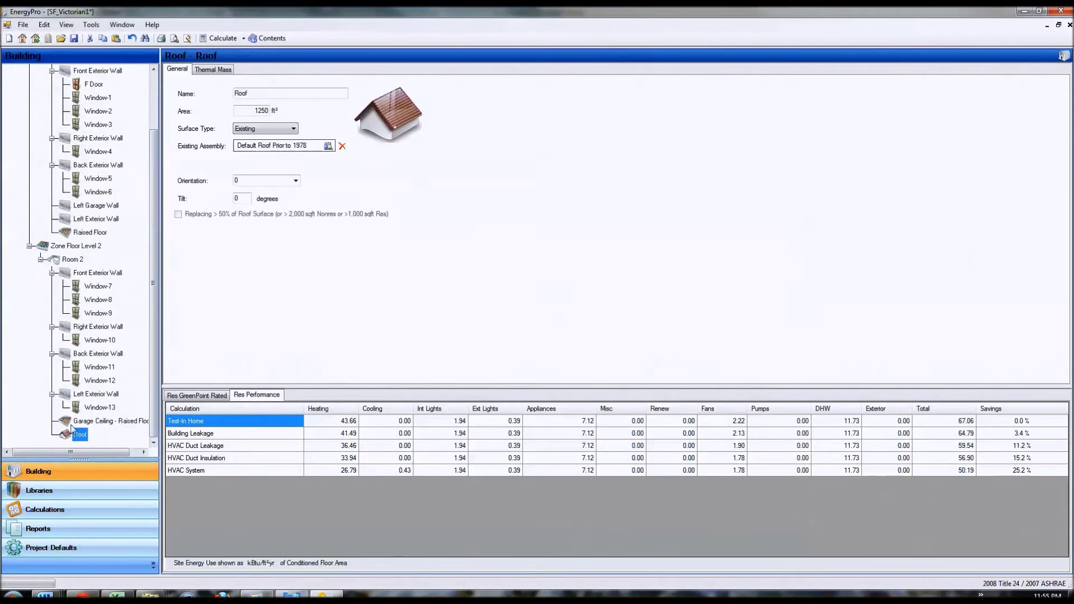
{"action": "double_click", "coordinate": [268, 147]}
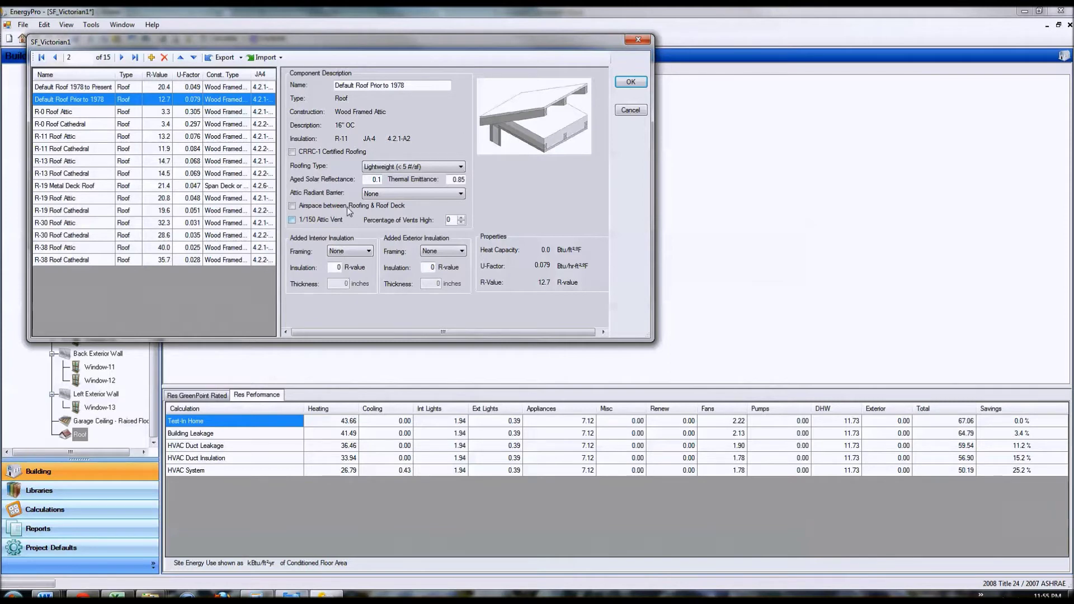
{"action": "left_click", "coordinate": [64, 112]}
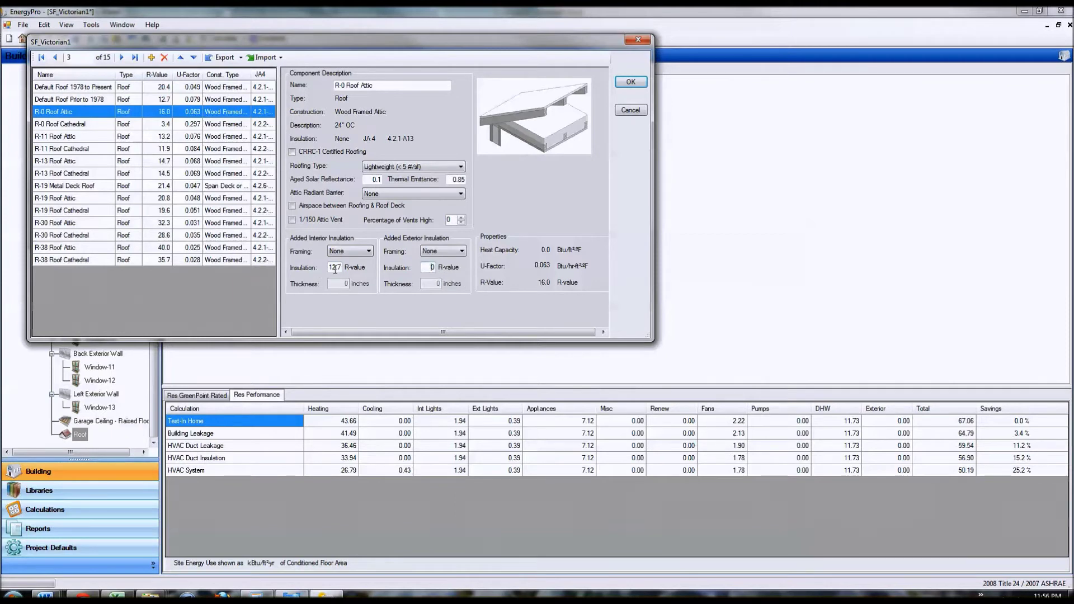
{"action": "type", "text": "1"}
{"action": "left_click", "coordinate": [640, 84]}
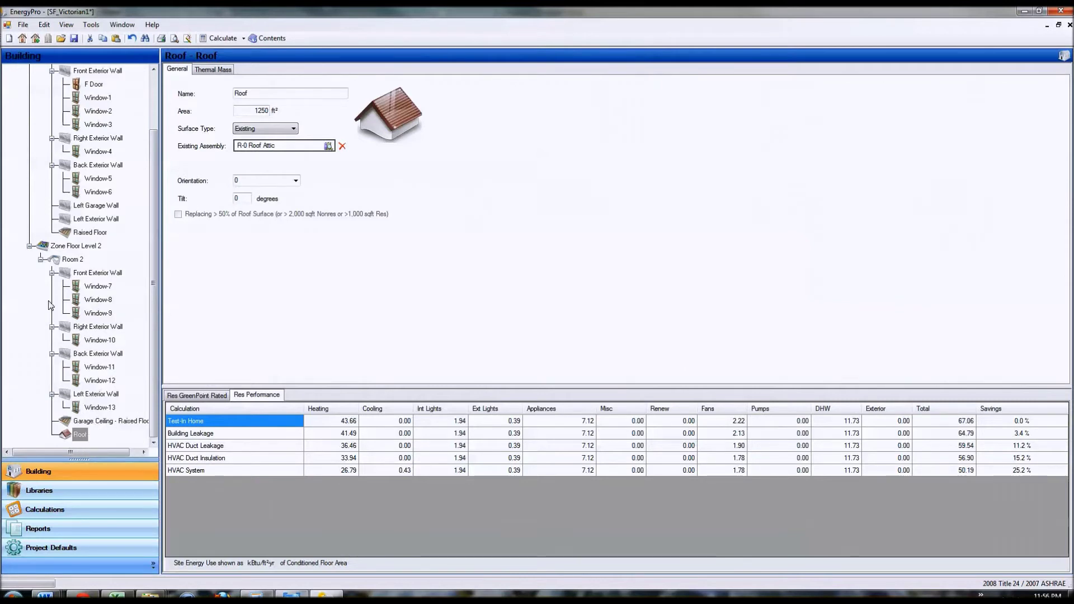
Step: Add a copy of the Raised Floor's R-0 Floor Crawlspace assembly and rename it R-15 Floor Crawlspace
{"action": "left_click", "coordinate": [104, 138]}
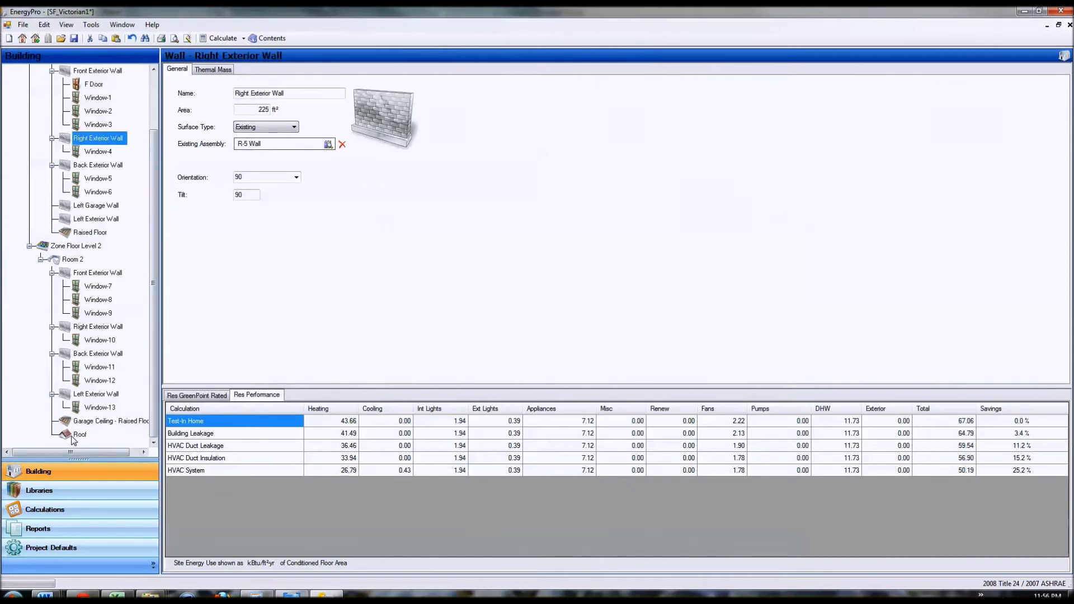
{"action": "left_click", "coordinate": [84, 233]}
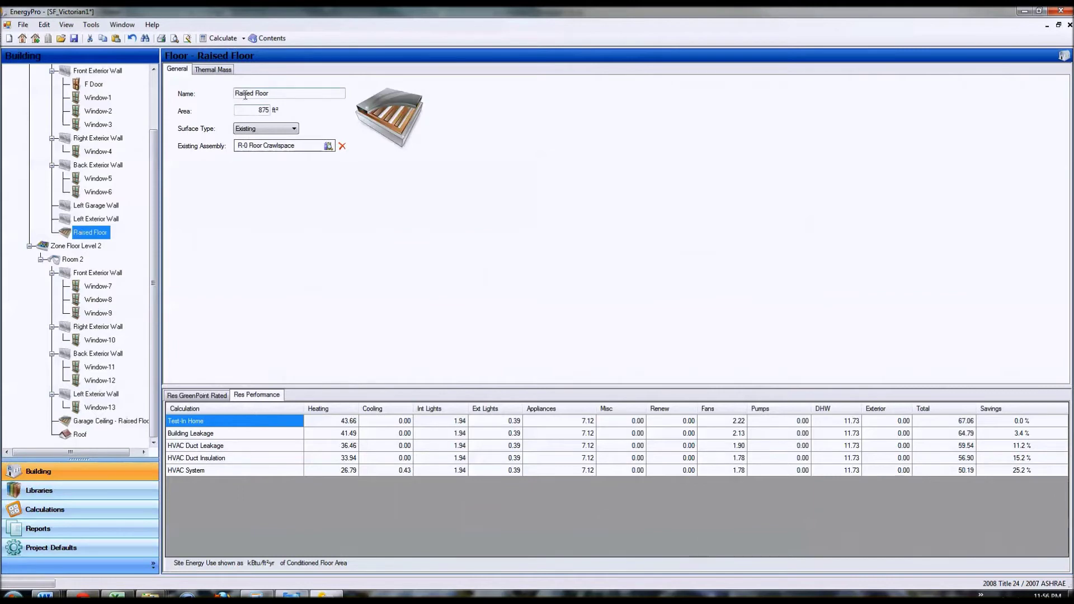
{"action": "double_click", "coordinate": [266, 147]}
{"action": "left_click", "coordinate": [166, 72]}
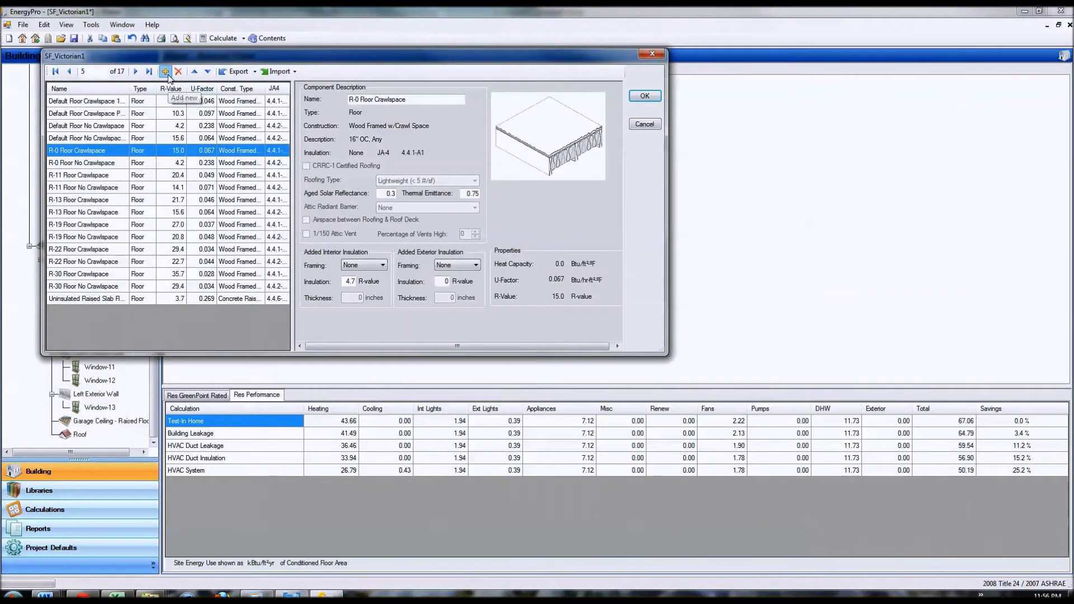
{"action": "left_click_drag", "start_coordinate": [379, 99], "coordinate": [348, 99]}
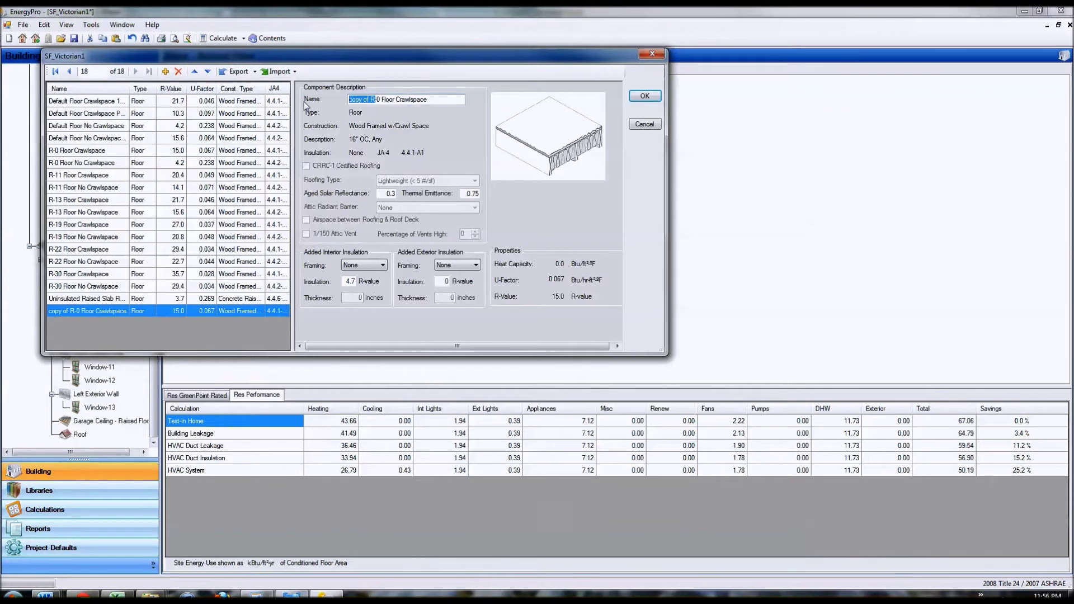
{"action": "type", "text": "R-0"}
{"action": "key", "text": "BackSpace"}
{"action": "type", "text": "15"}
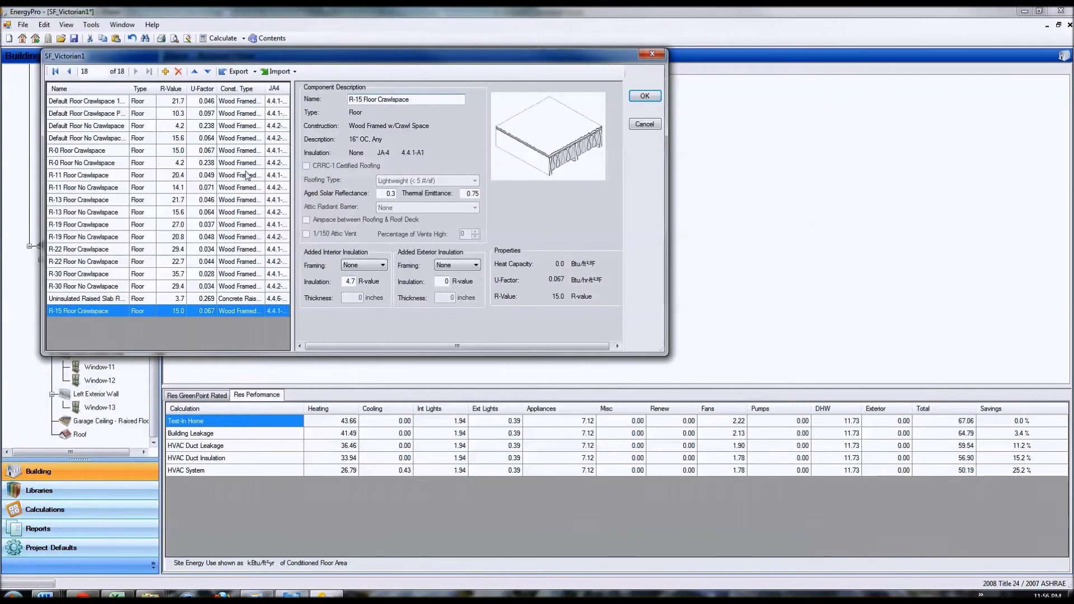
Step: Accept R-15 Floor Crawlspace as the Raised Floor's existing assembly
{"action": "left_click", "coordinate": [631, 99]}
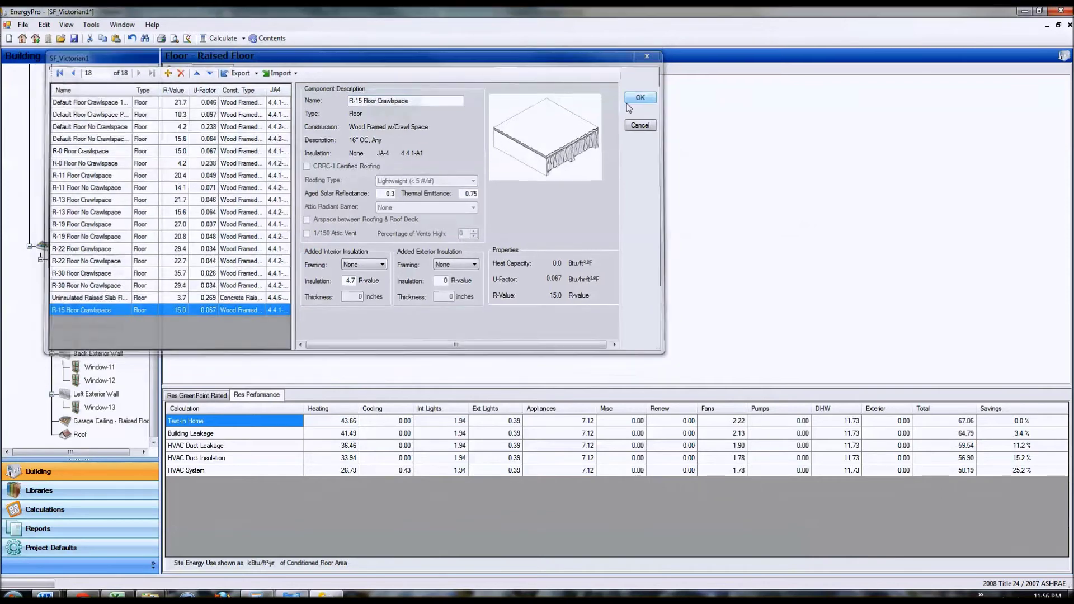
Step: Add a copy of the Roof's R-0 Roof Attic assembly, rename it R-15 Roof Attic and assign it to the Roof
{"action": "left_click", "coordinate": [81, 435]}
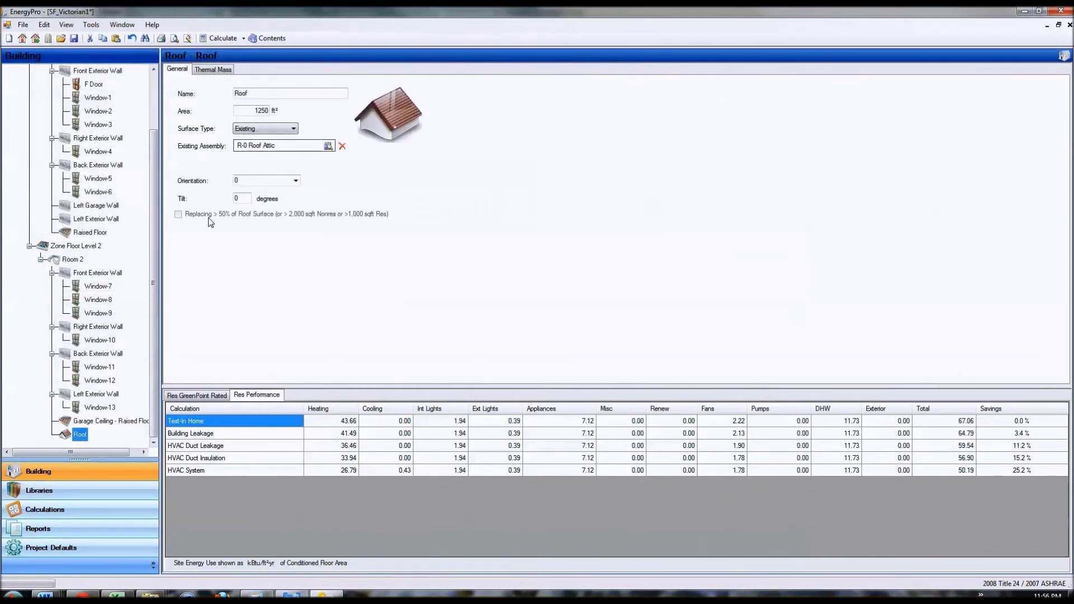
{"action": "left_click", "coordinate": [328, 146]}
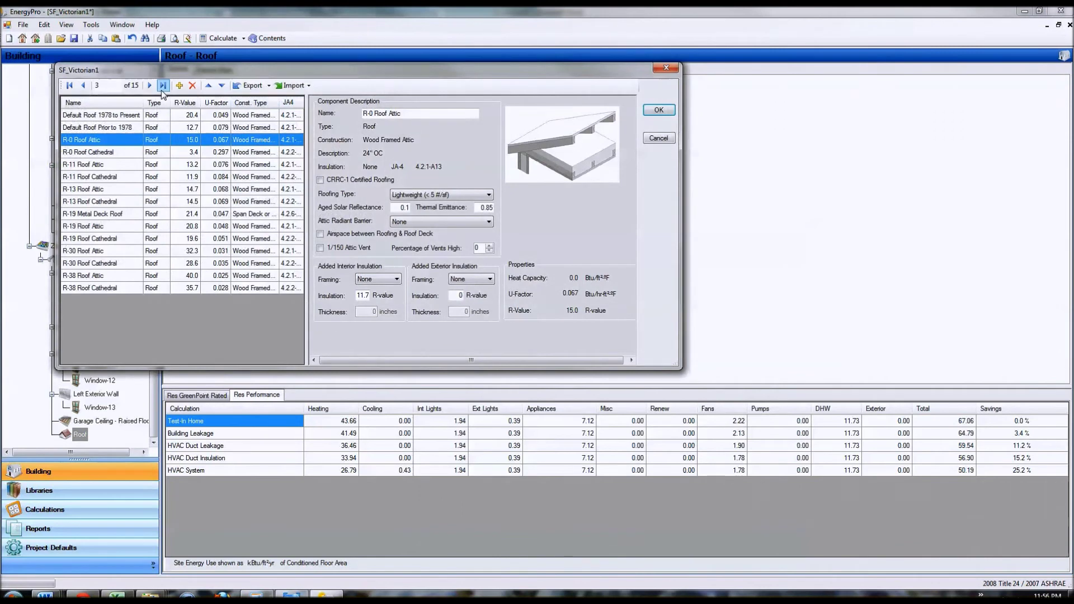
{"action": "left_click", "coordinate": [179, 86]}
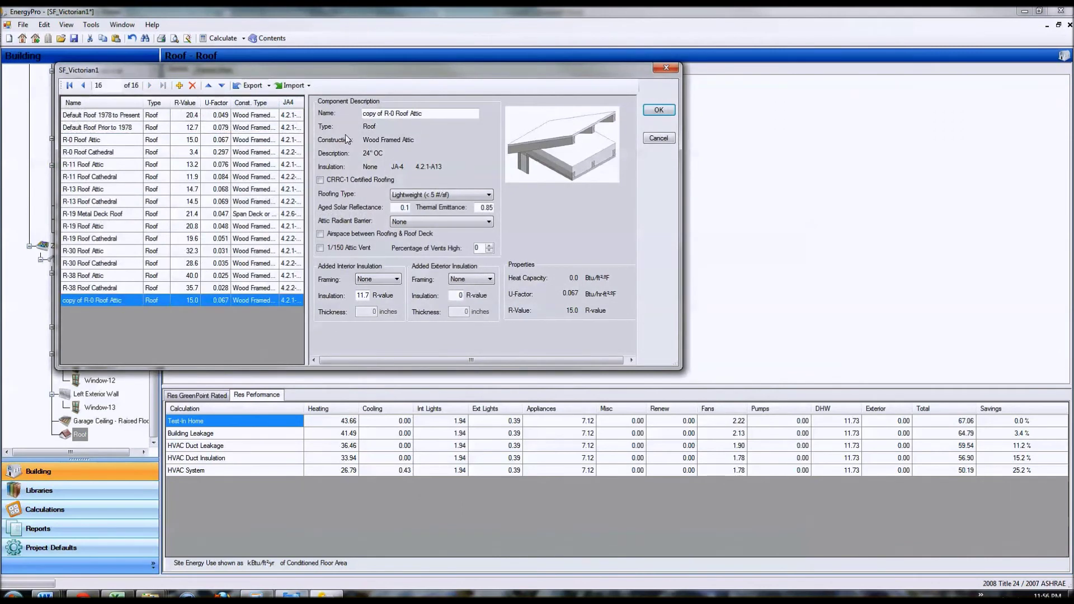
{"action": "left_click_drag", "start_coordinate": [390, 114], "coordinate": [263, 127]}
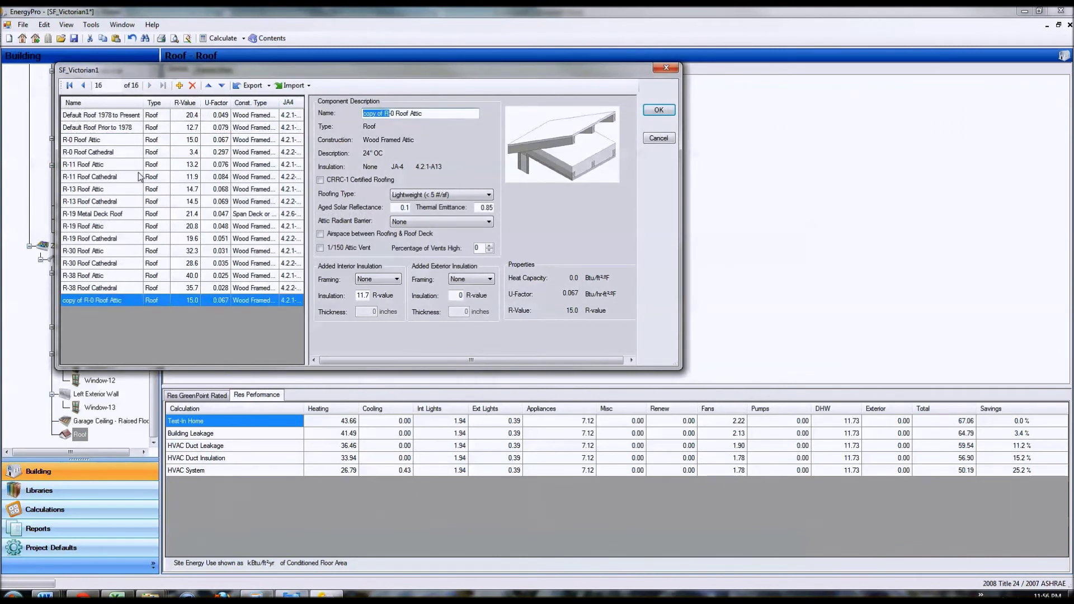
{"action": "type", "text": "R"}
{"action": "key", "text": "Delete"}
{"action": "key", "text": "Delete"}
{"action": "type", "text": "-14"}
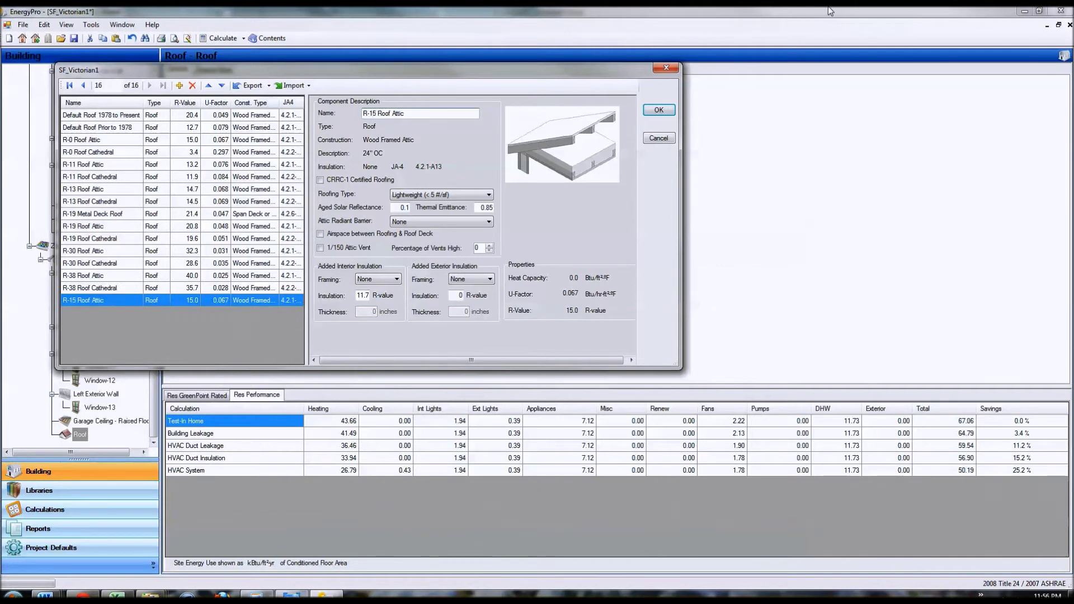
{"action": "left_click", "coordinate": [662, 109]}
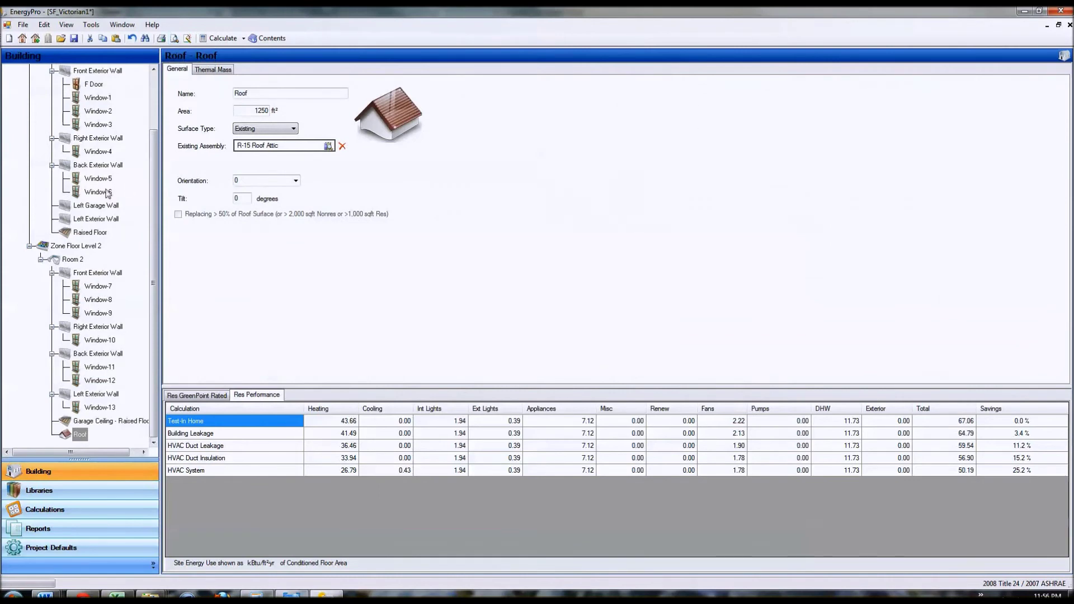
Step: For the level 1 Back Exterior Wall, copy Default Wall Prior to 1978 and import the JA4 wood-framed 16" OC, 2x8, R-25 wall into the copy
{"action": "left_click", "coordinate": [86, 168]}
{"action": "double_click", "coordinate": [268, 143]}
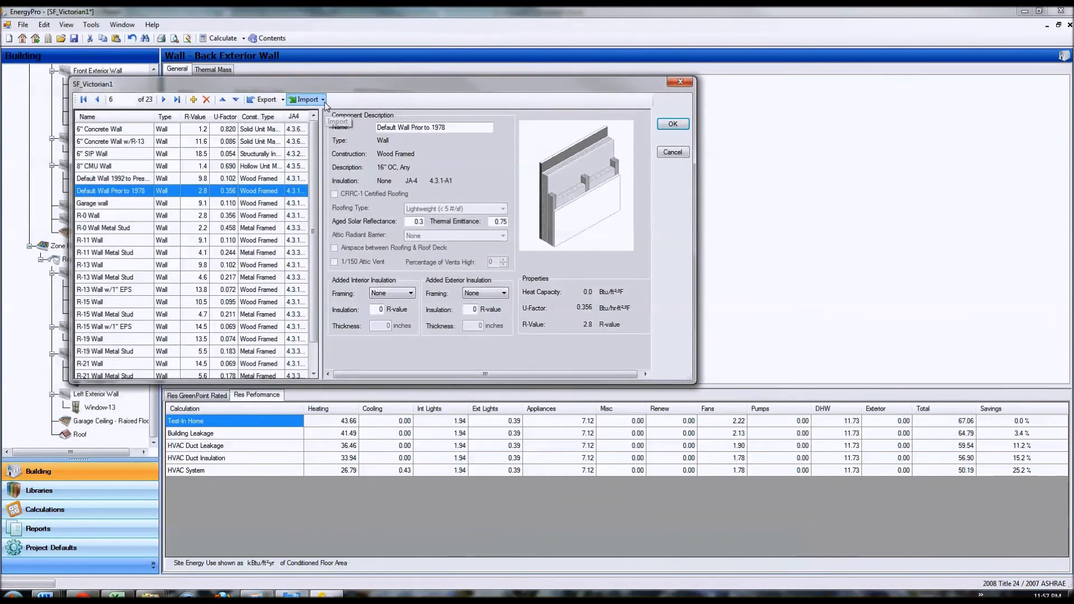
{"action": "left_click", "coordinate": [193, 100]}
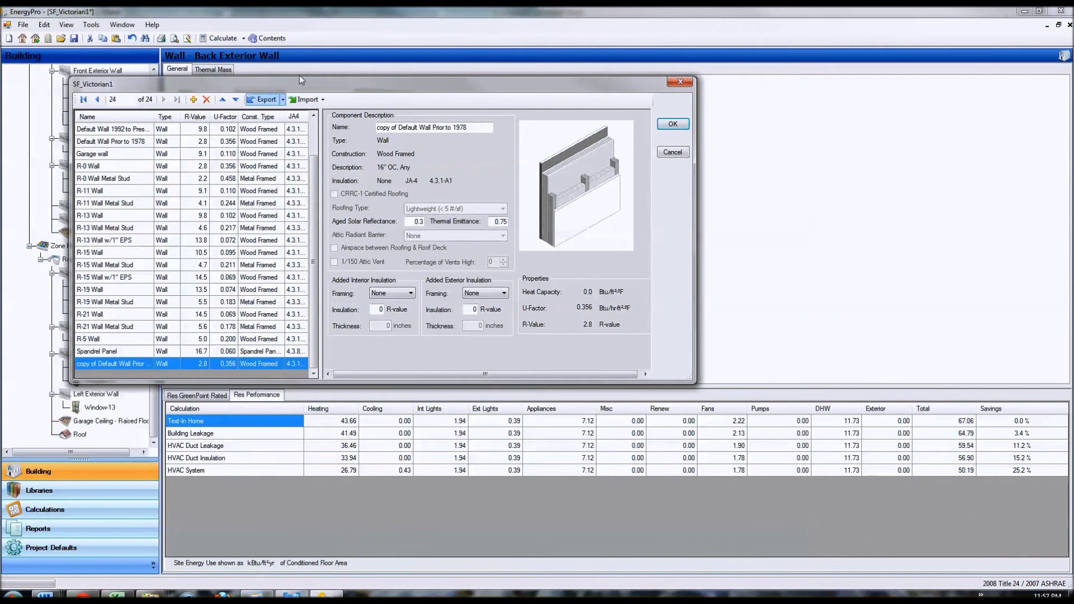
{"action": "left_click", "coordinate": [308, 100]}
{"action": "left_click", "coordinate": [312, 112]}
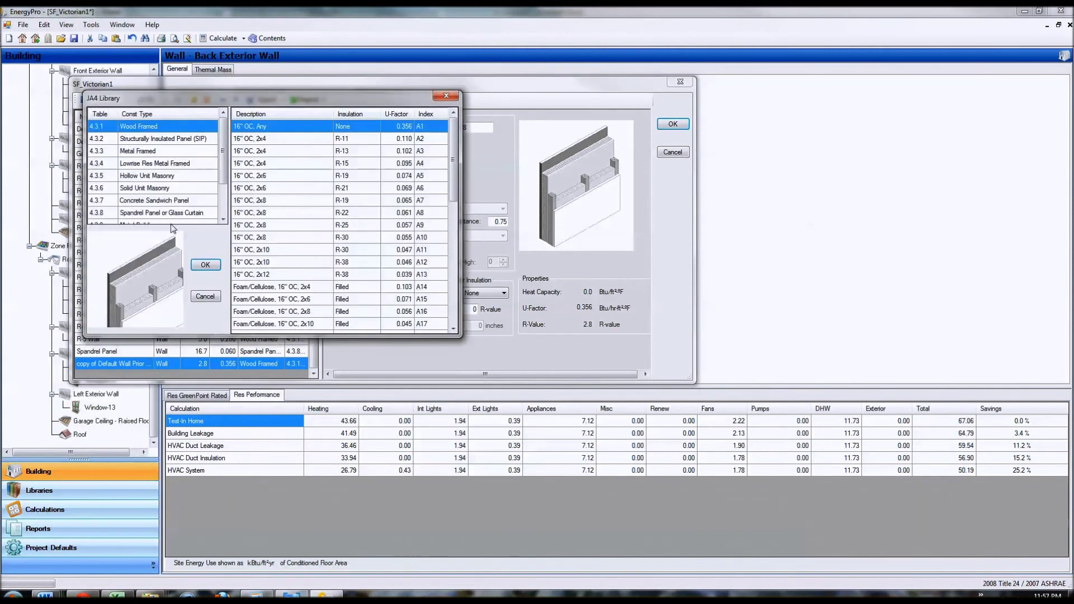
{"action": "left_click", "coordinate": [310, 177]}
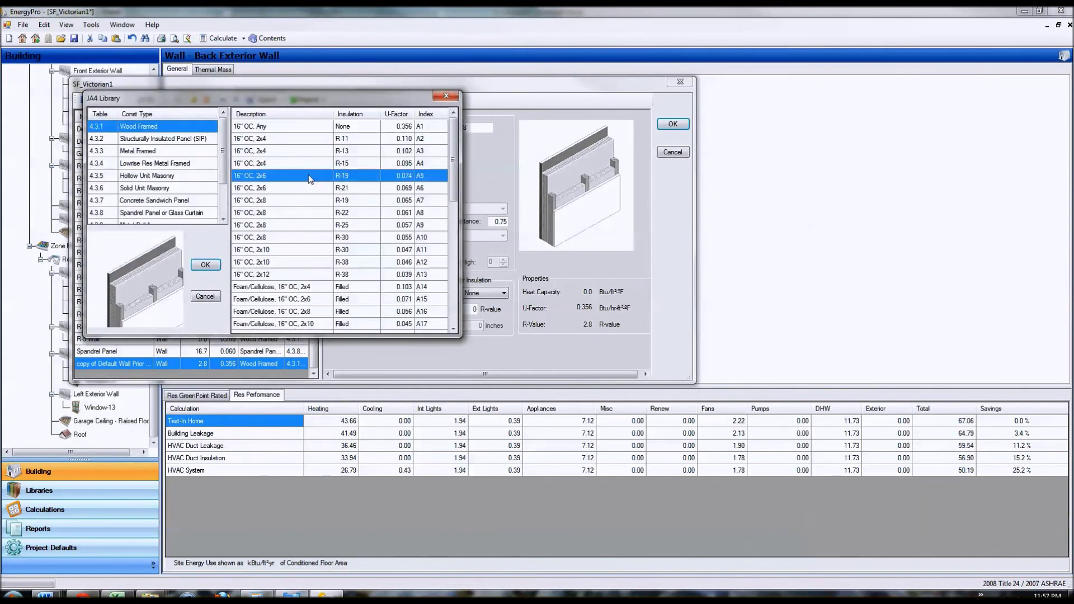
{"action": "left_click", "coordinate": [312, 226]}
{"action": "left_click", "coordinate": [679, 124]}
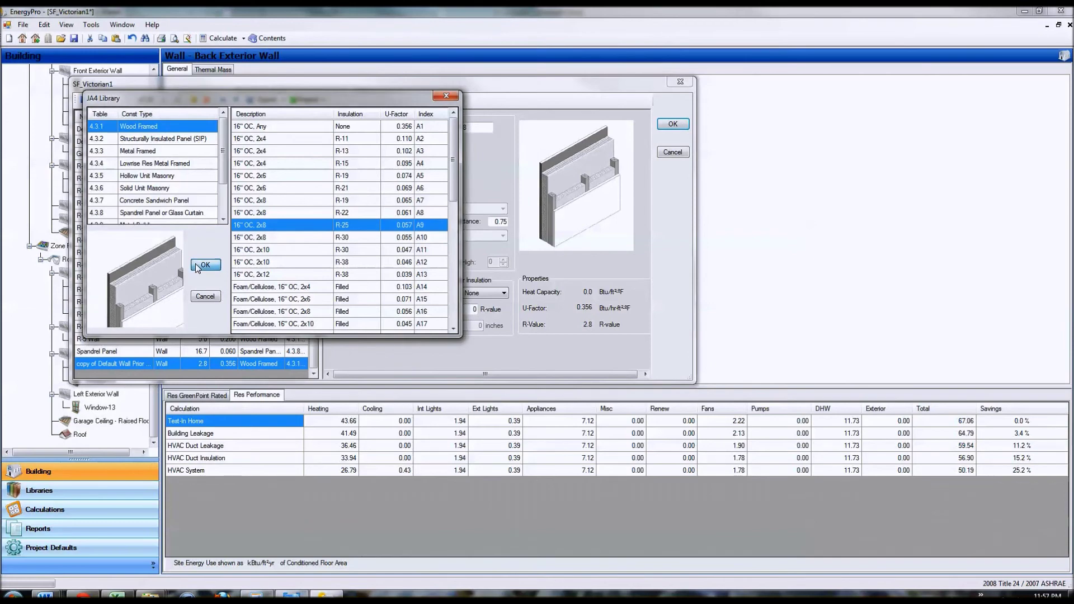
{"action": "left_click", "coordinate": [204, 265]}
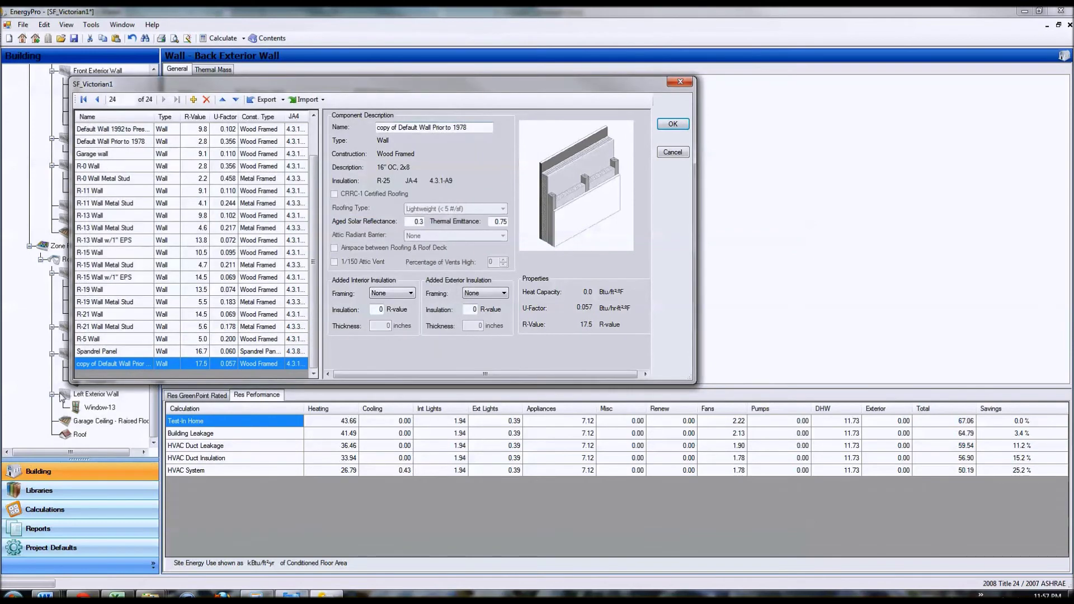
Step: Rename the copied wall assembly R-25 Wall, then cancel out of the assembly library without assigning it to the Back Exterior Wall
{"action": "left_click_drag", "start_coordinate": [476, 127], "coordinate": [143, 171]}
{"action": "type", "text": "R-25 Wall"}
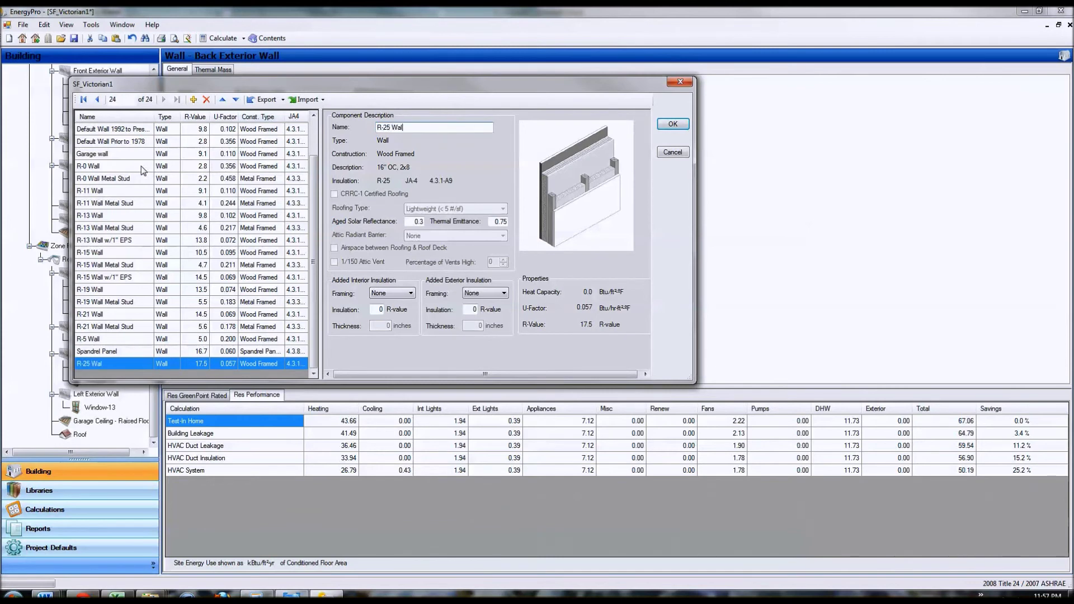
{"action": "left_click", "coordinate": [322, 100]}
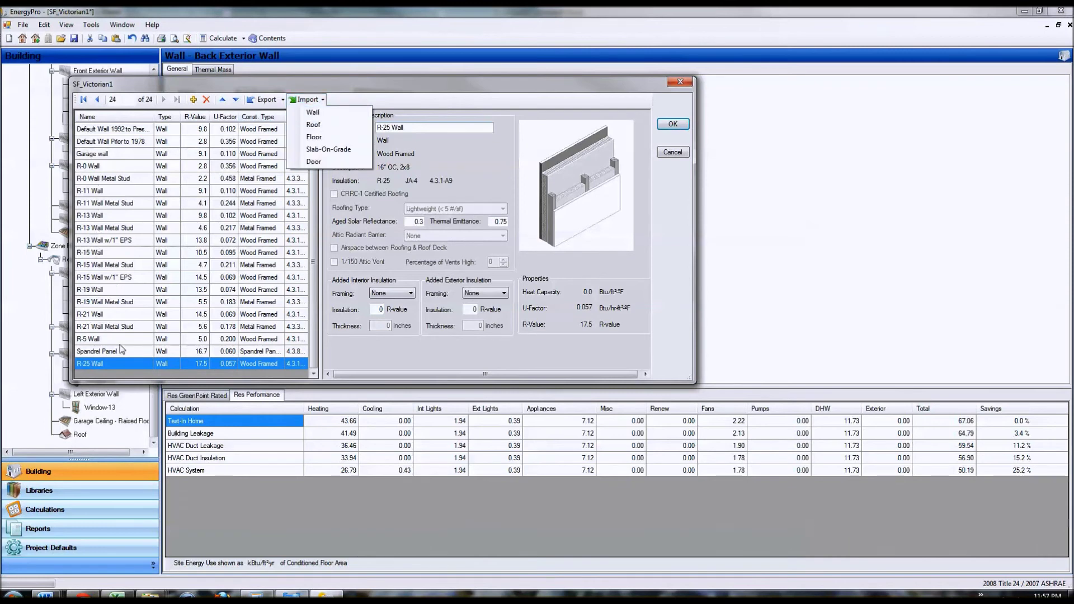
{"action": "left_click", "coordinate": [122, 365]}
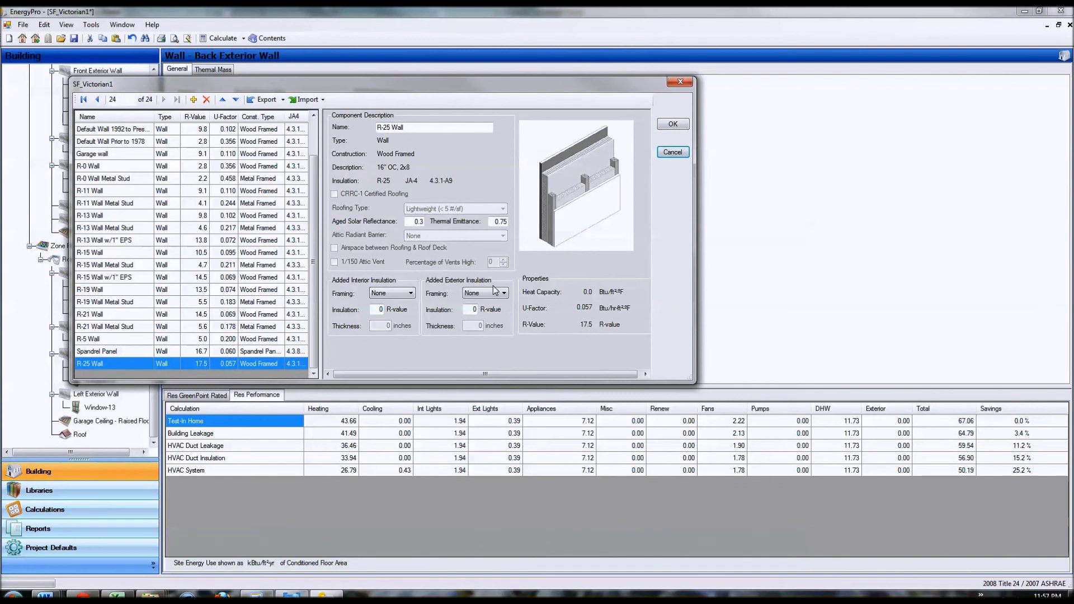
{"action": "left_click", "coordinate": [675, 154]}
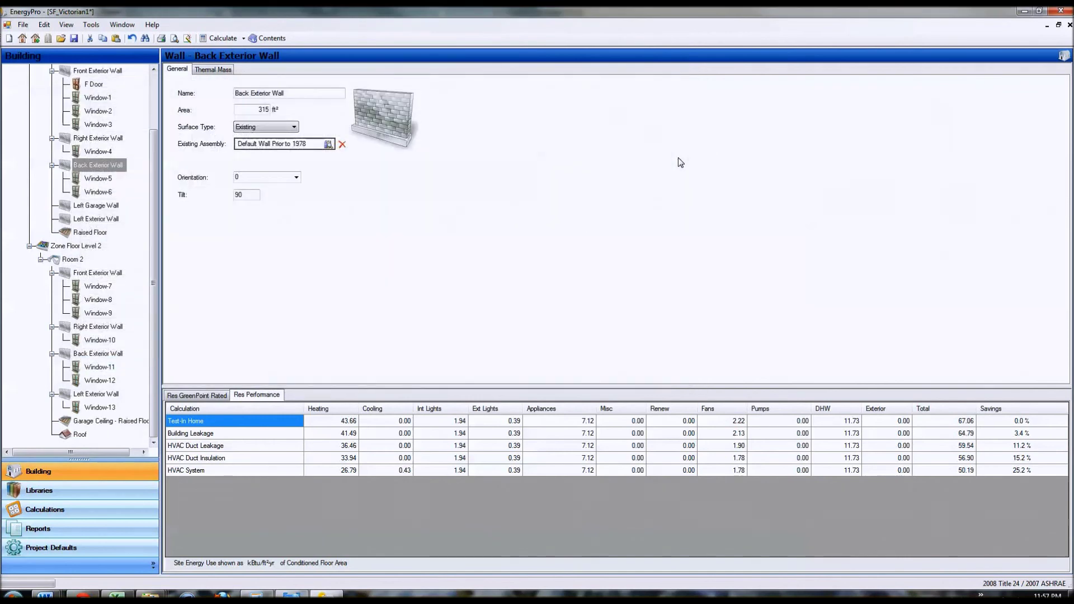